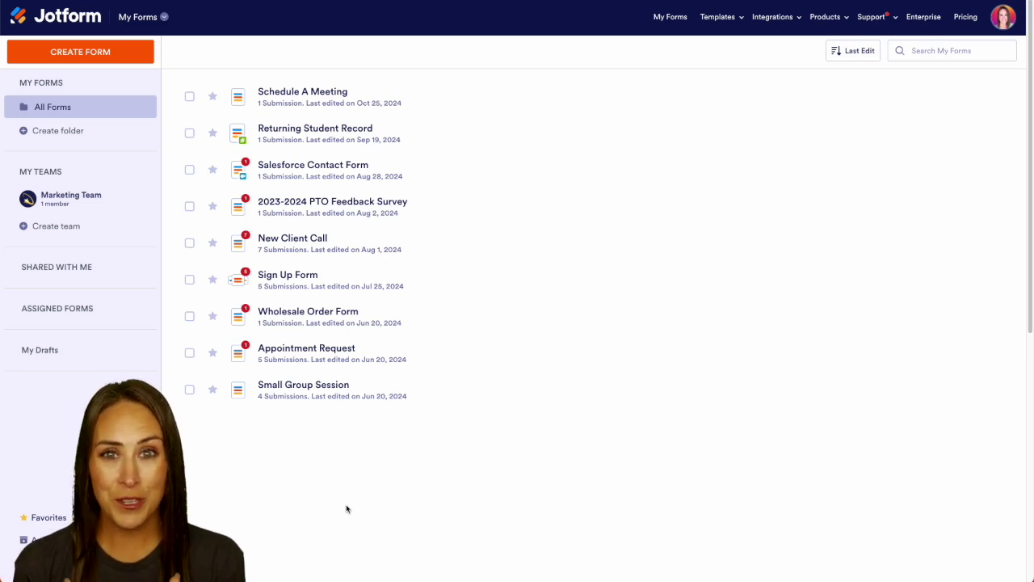
# - Create a new blank Classic Form from scratch
pyautogui.click(103, 51)
pyautogui.click(404, 171)
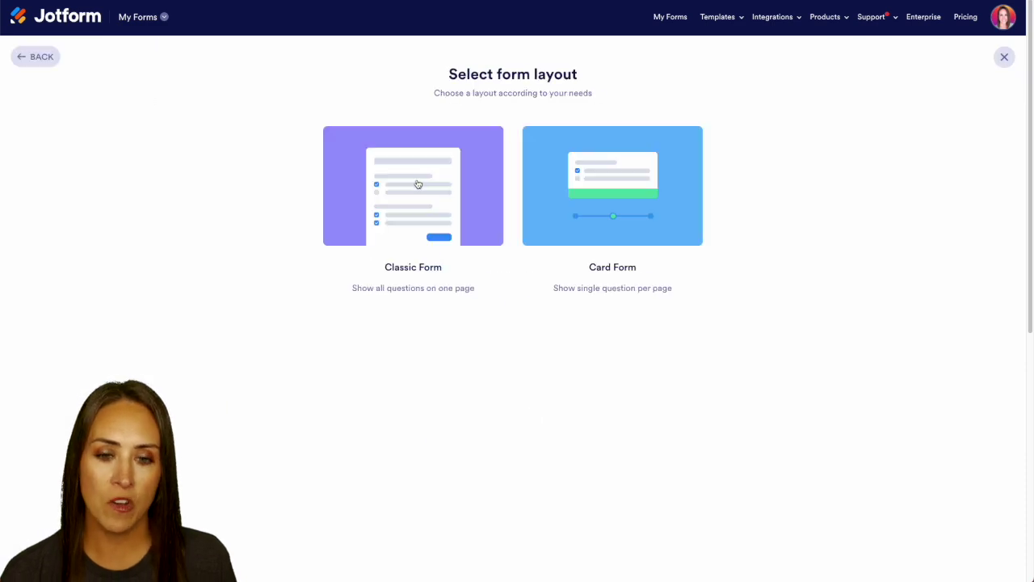
pyautogui.click(419, 207)
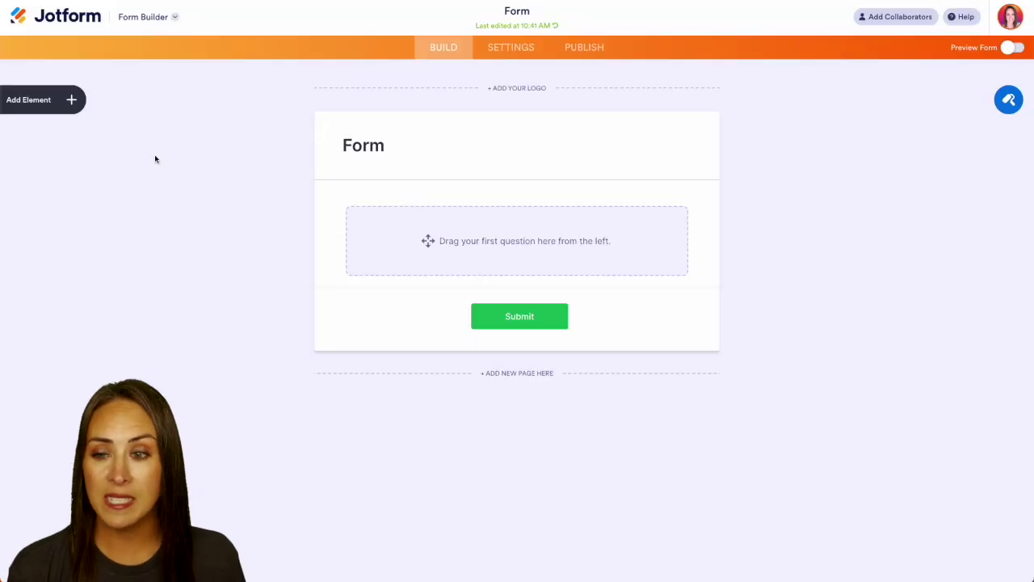
# - Add Full Name, Email and File Upload fields to the form
pyautogui.click(45, 103)
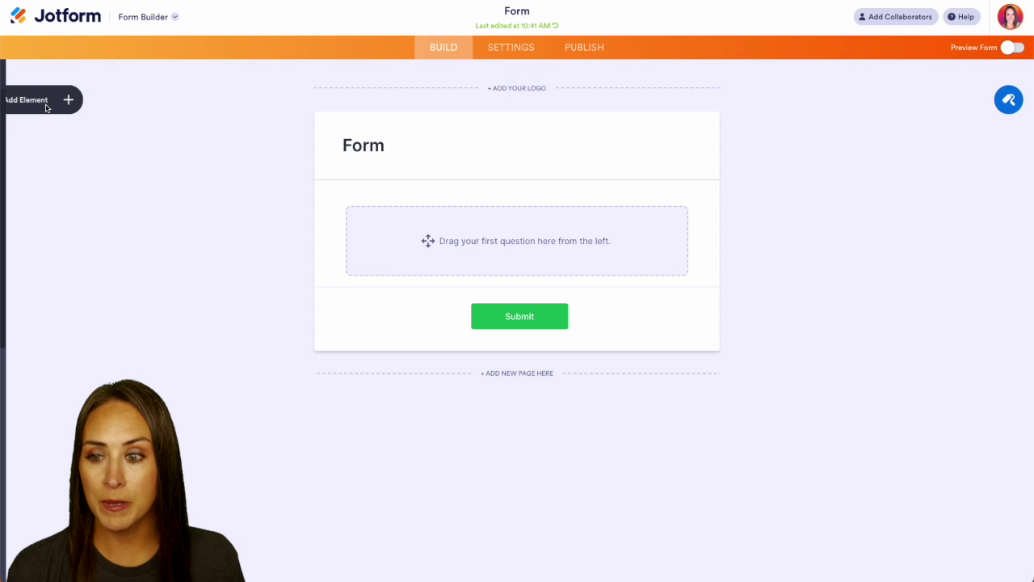
pyautogui.click(75, 169)
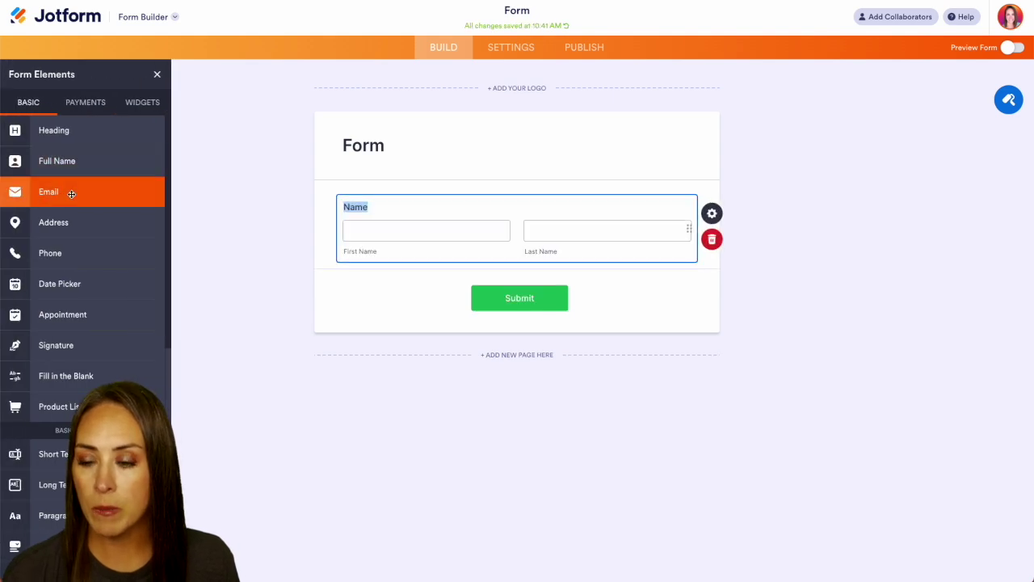
pyautogui.click(71, 192)
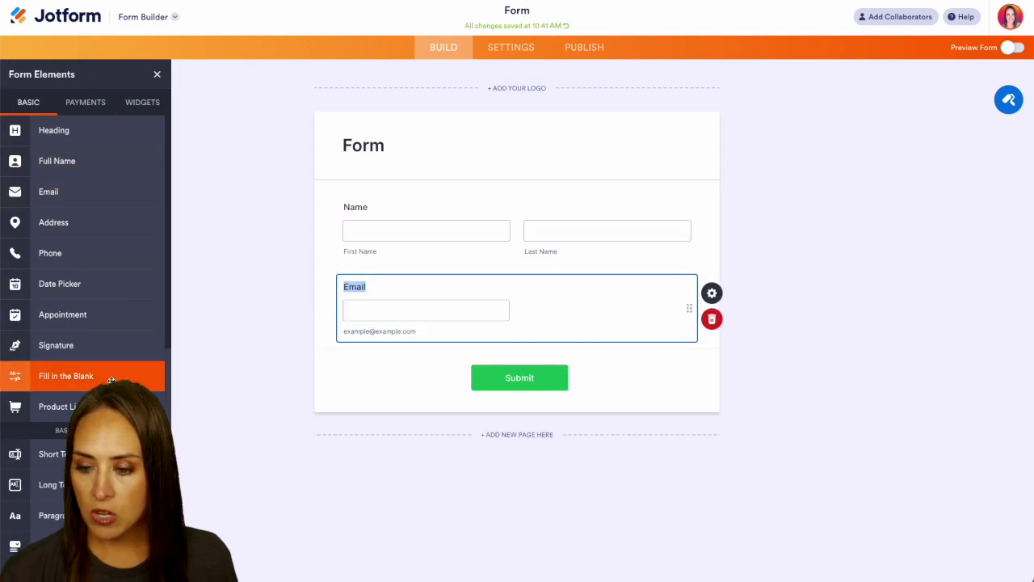
pyautogui.scroll(-5, 118, 374)
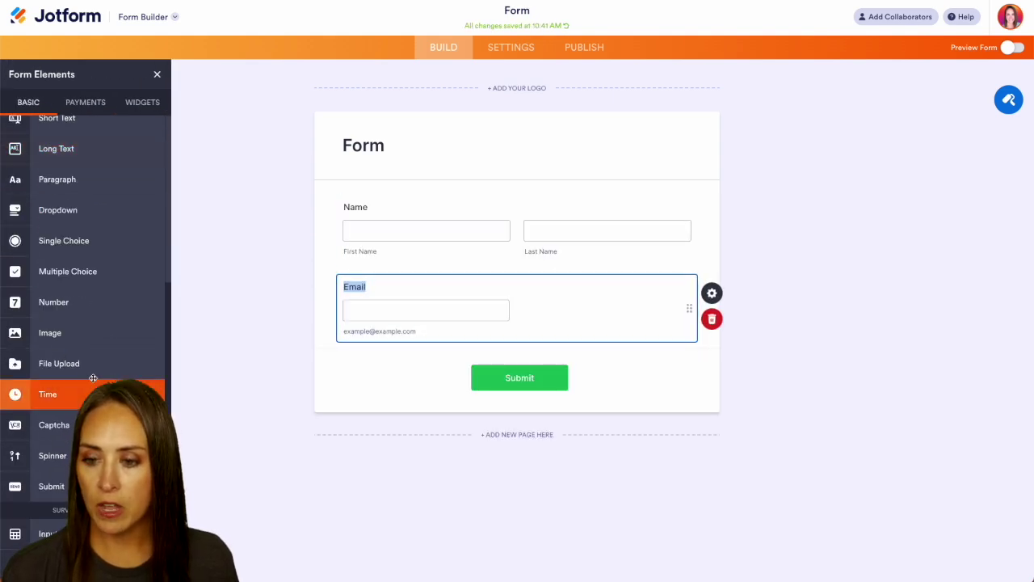
pyautogui.click(97, 364)
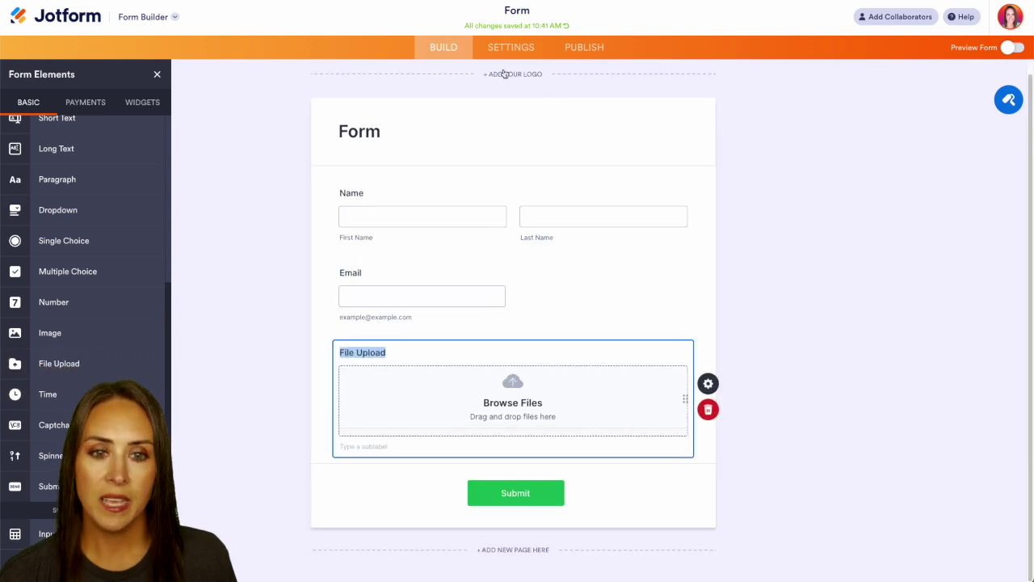
# - Open the form's Workflows settings to start a new workflow
pyautogui.click(517, 50)
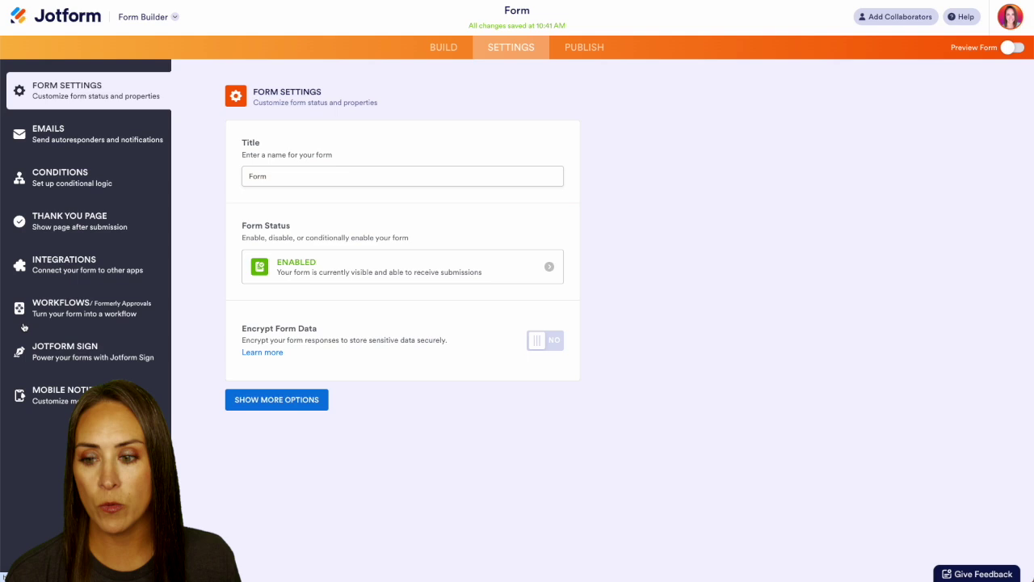
pyautogui.click(75, 316)
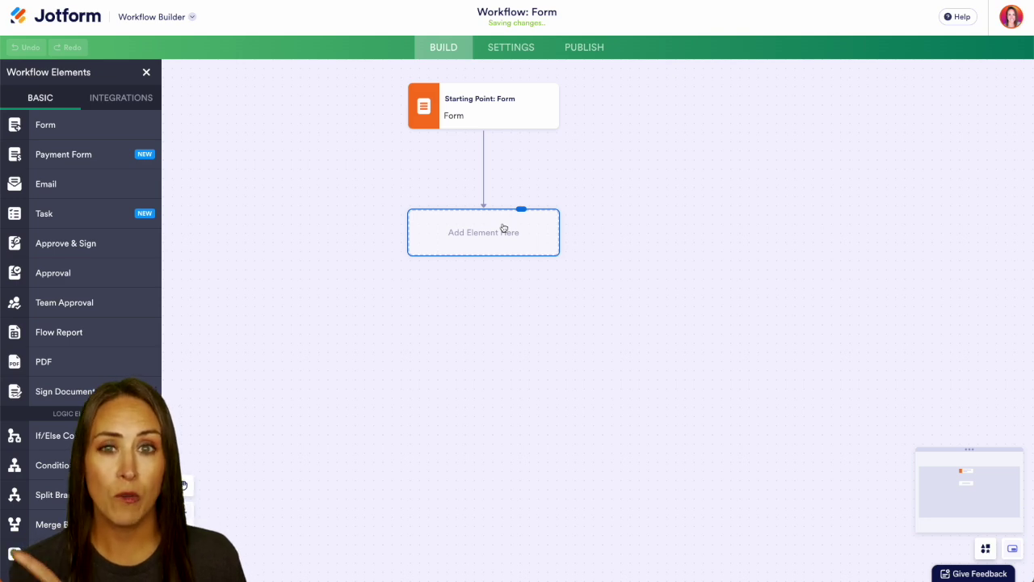
# - Add an Approval step after the form with completion rule 'Require response from one person'
pyautogui.moveTo(85, 272); pyautogui.dragTo(464, 235)
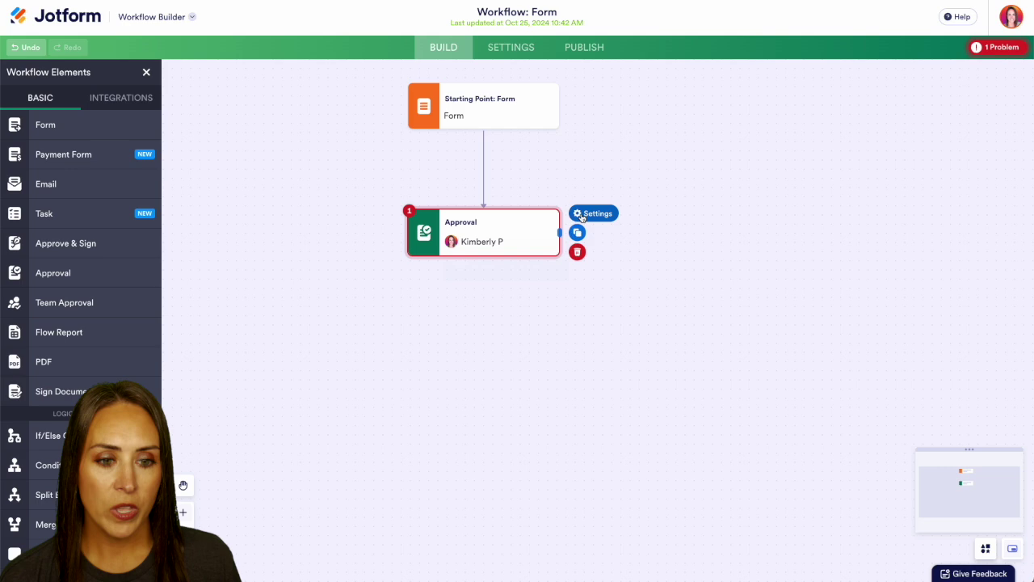
pyautogui.click(597, 214)
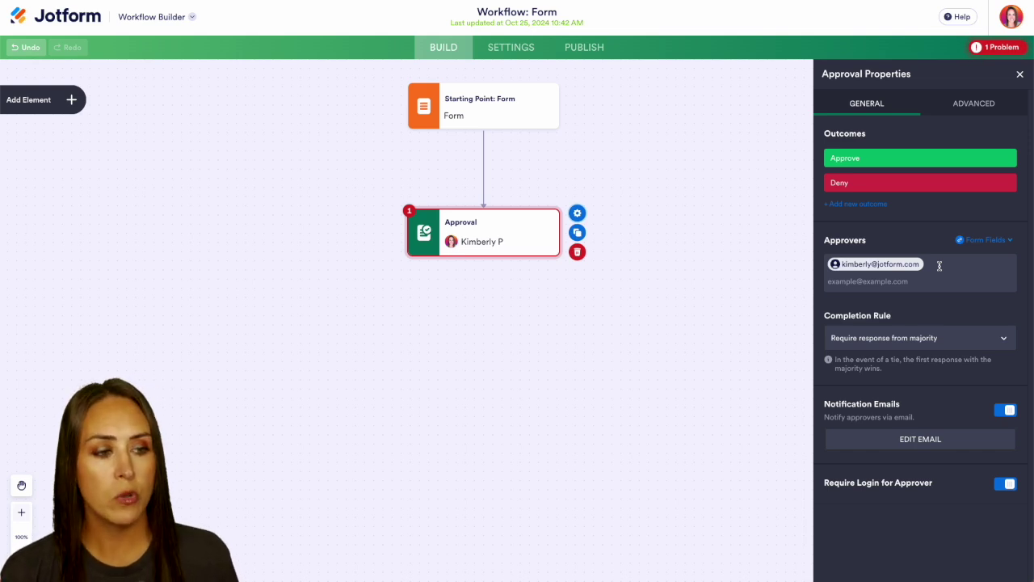
pyautogui.click(984, 240)
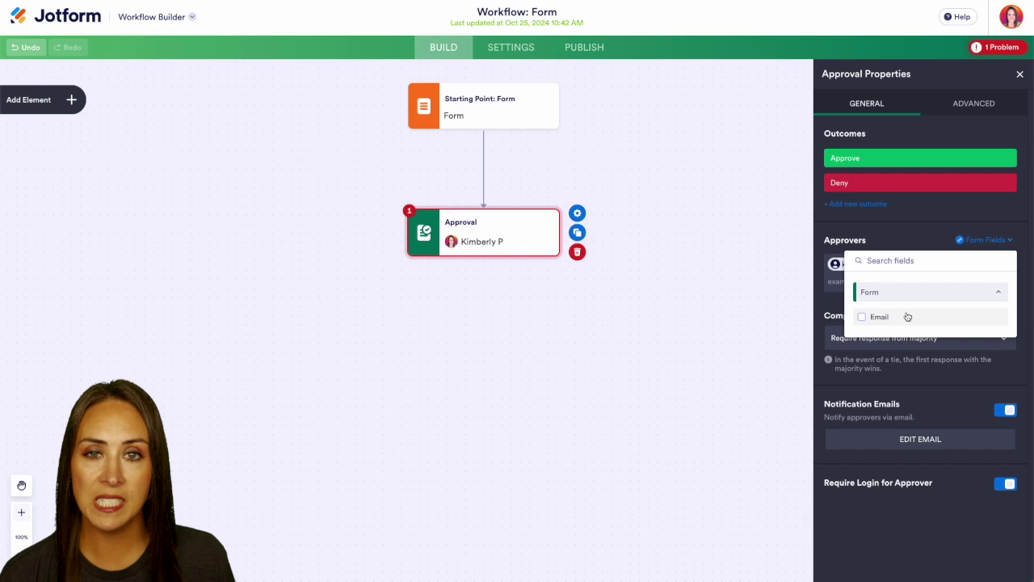
pyautogui.click(901, 244)
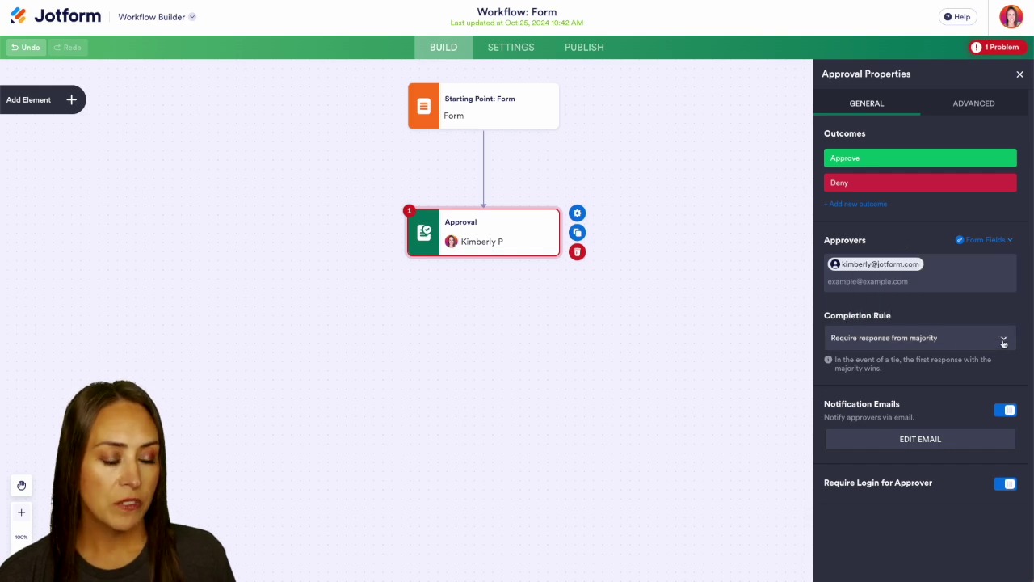
pyautogui.click(1004, 339)
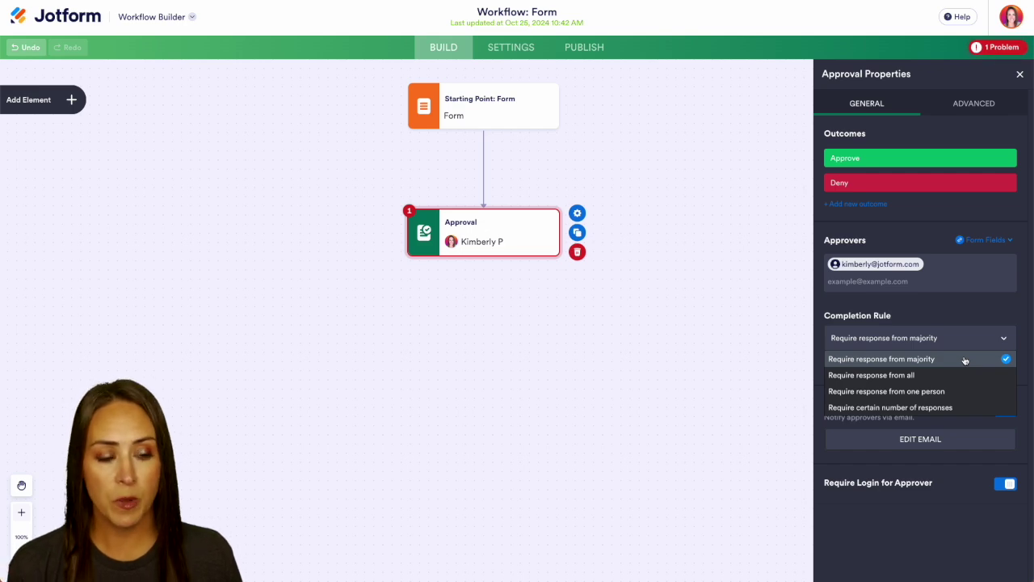
pyautogui.click(940, 392)
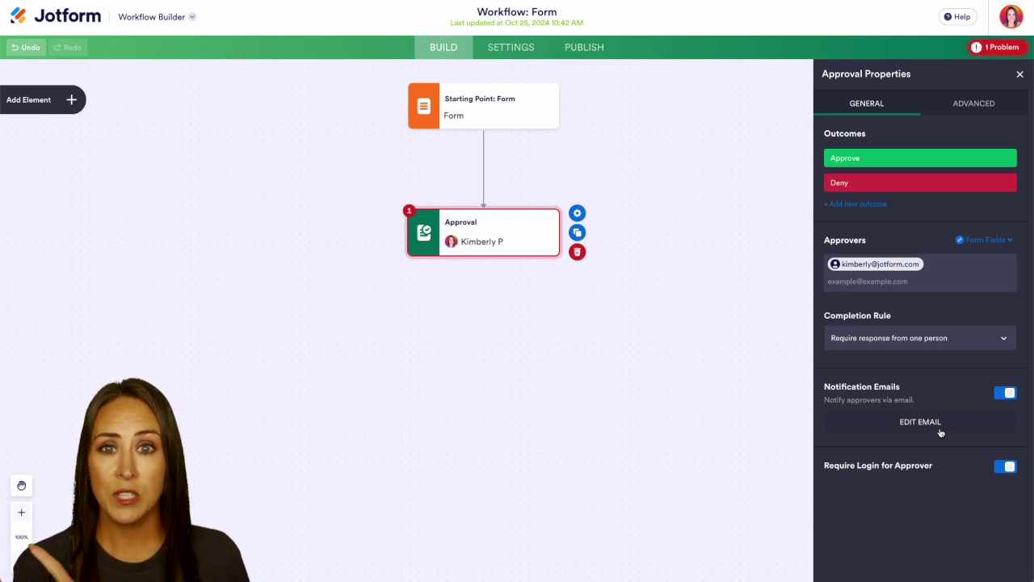
# - Place two Email steps side by side below the Approval step
pyautogui.click(65, 103)
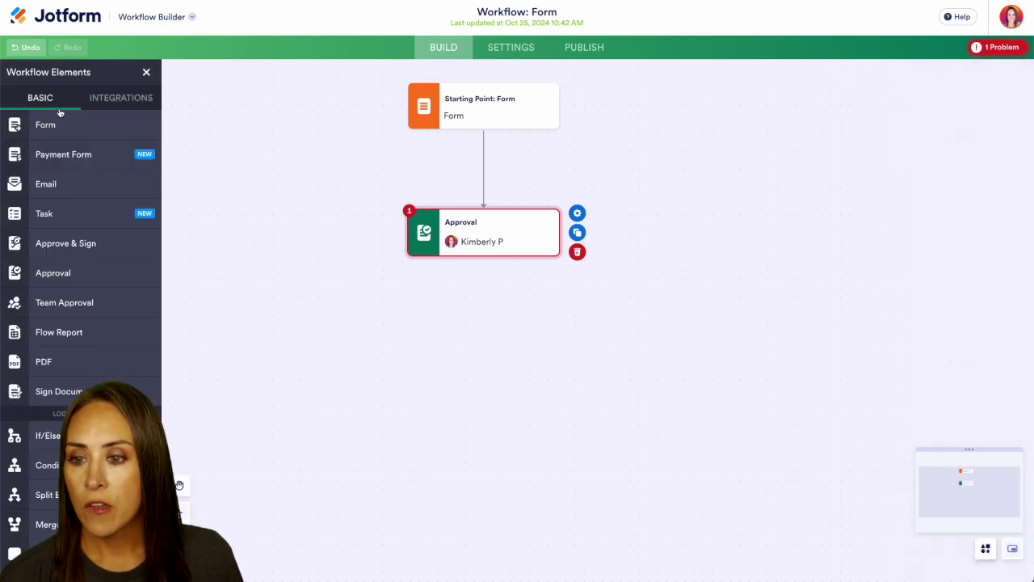
pyautogui.moveTo(56, 192); pyautogui.dragTo(339, 349)
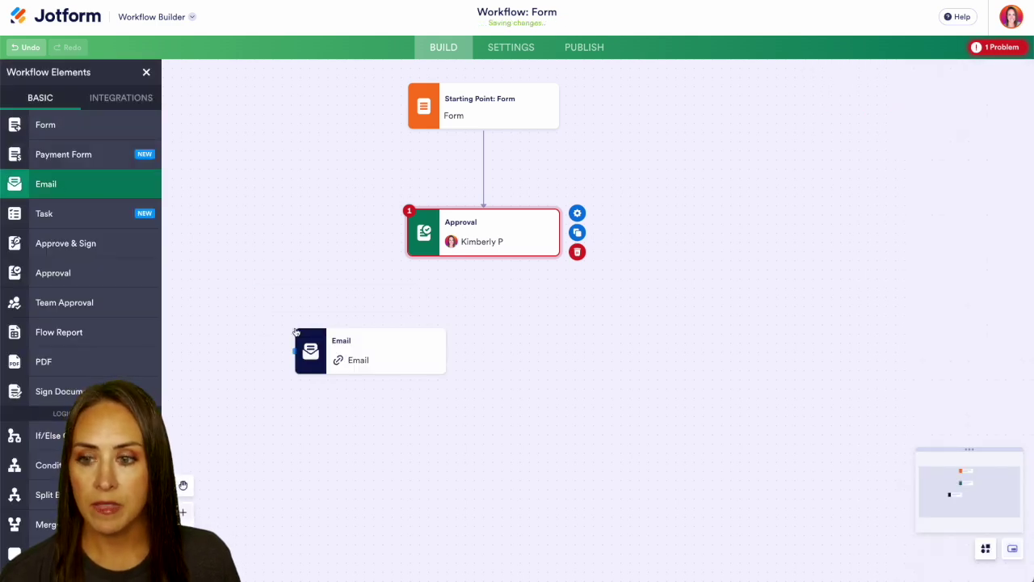
pyautogui.moveTo(45, 192); pyautogui.dragTo(626, 355)
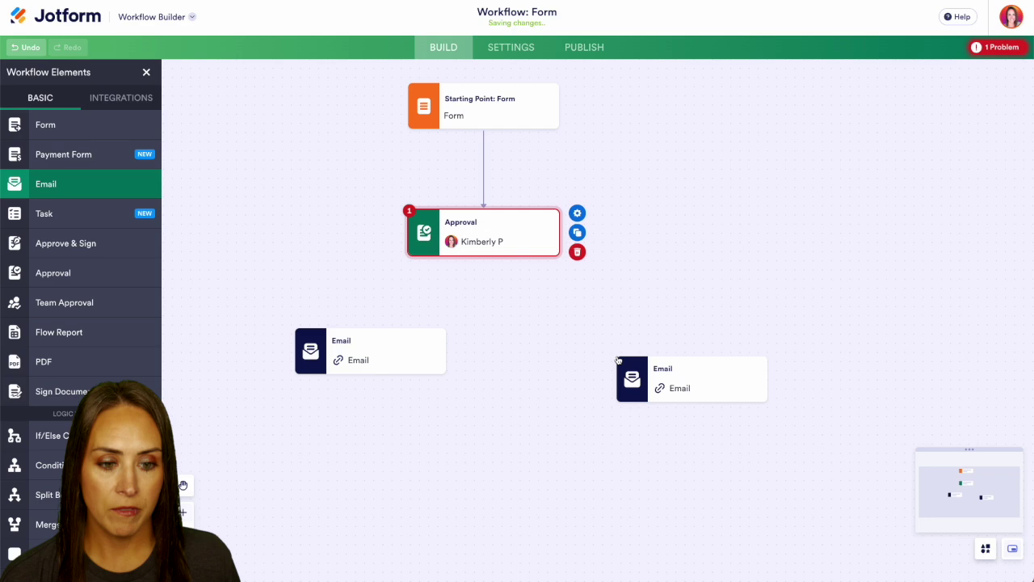
pyautogui.moveTo(730, 359); pyautogui.dragTo(665, 327)
# - Connect Approval to the left Email as Approve and the right Email as Deny
pyautogui.moveTo(483, 255); pyautogui.dragTo(348, 348)
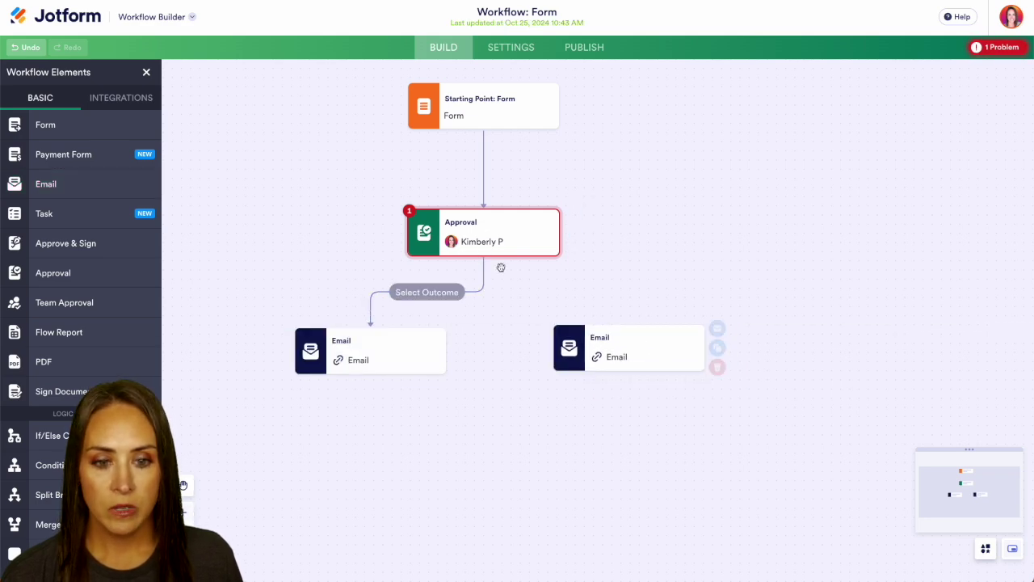
pyautogui.moveTo(488, 256); pyautogui.dragTo(621, 316)
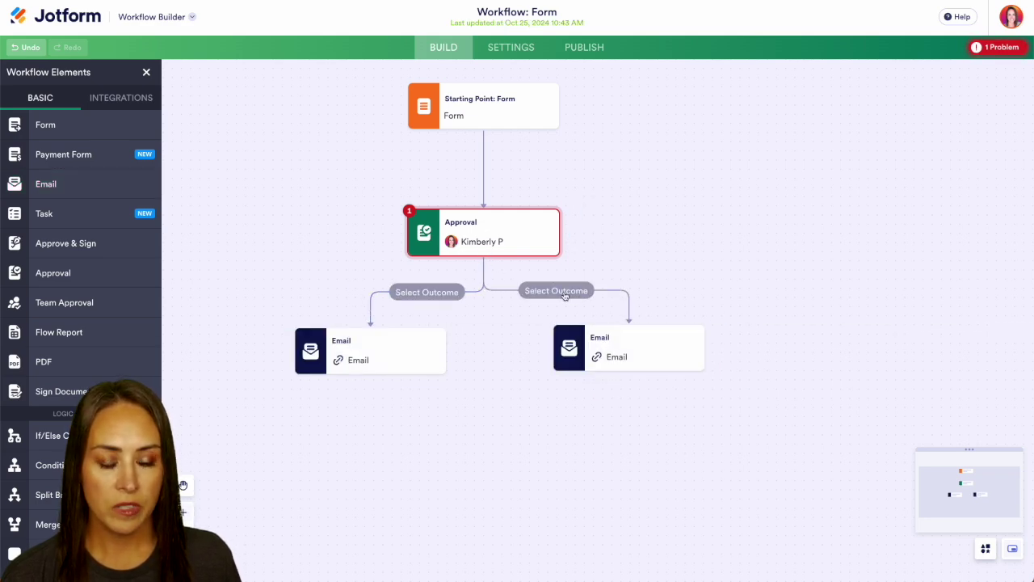
pyautogui.click(560, 292)
pyautogui.click(529, 354)
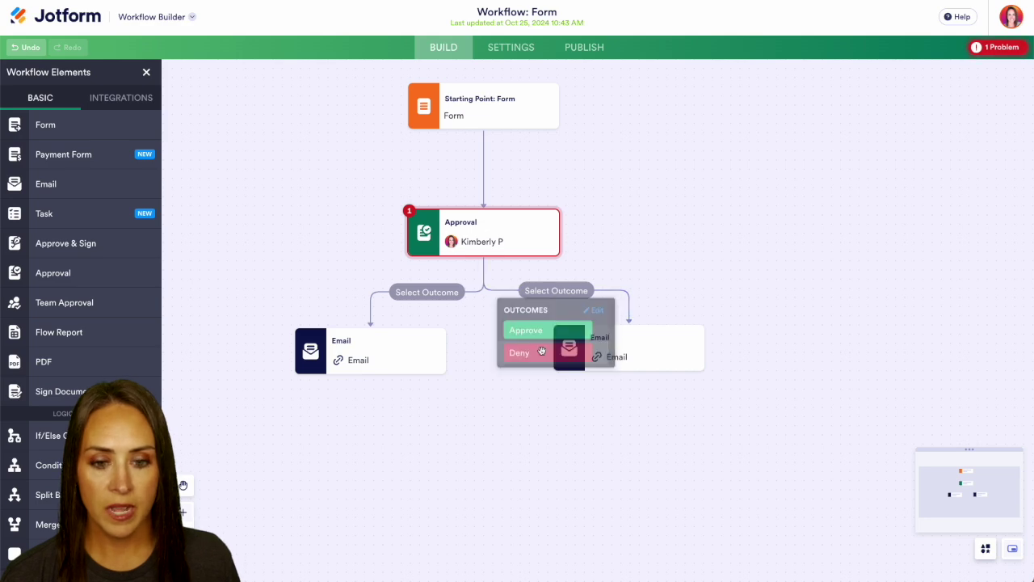
pyautogui.click(420, 295)
pyautogui.click(408, 335)
# - Name the right email step 'Denial Email' and the left one 'Approval Email'
pyautogui.click(596, 341)
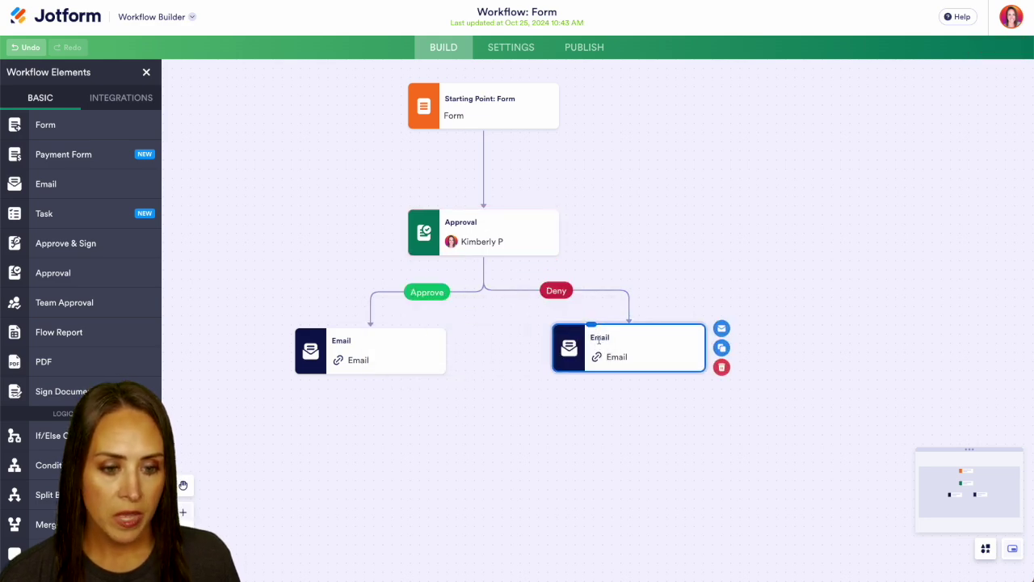
pyautogui.write('Denial')
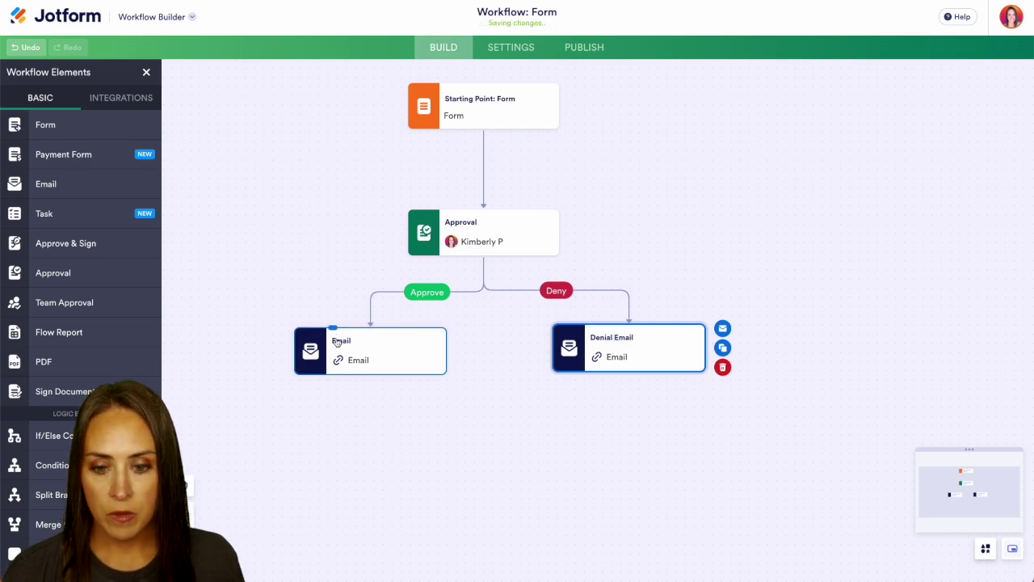
pyautogui.click(332, 341)
pyautogui.write('Approval')
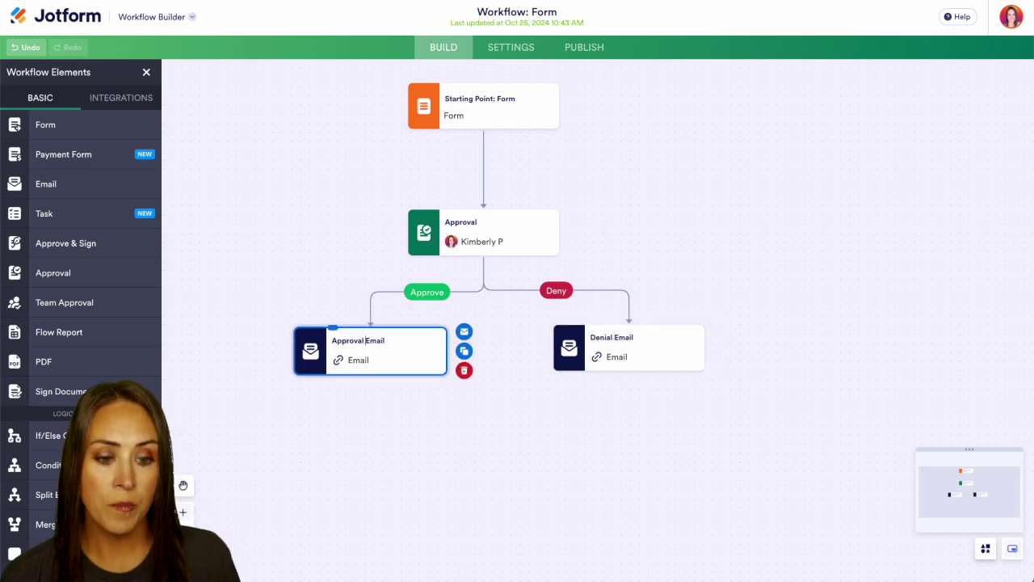
pyautogui.click(644, 358)
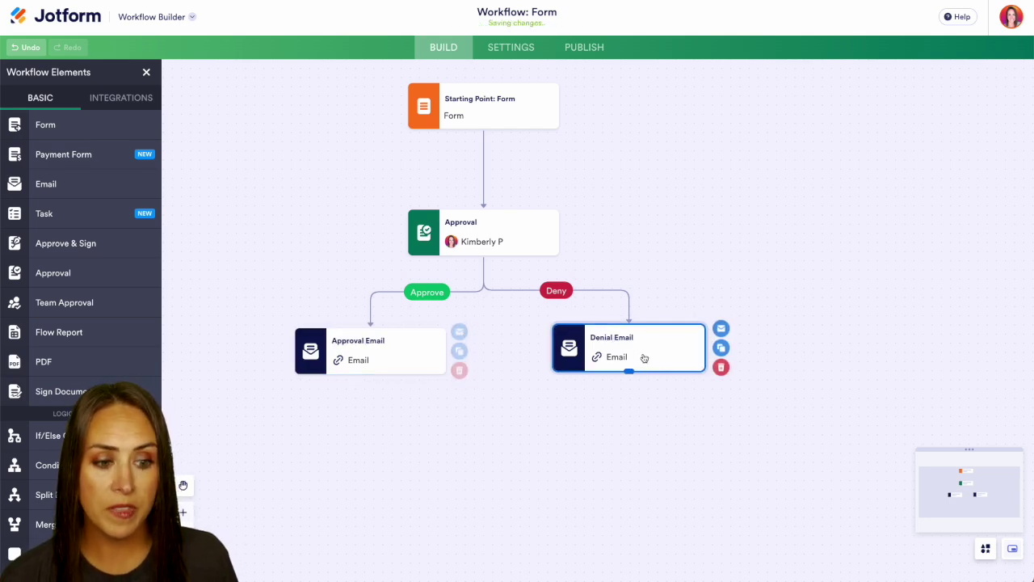
# - Clear the Denial Email's default body and set its subject to 'Your request has been denied'
pyautogui.click(737, 329)
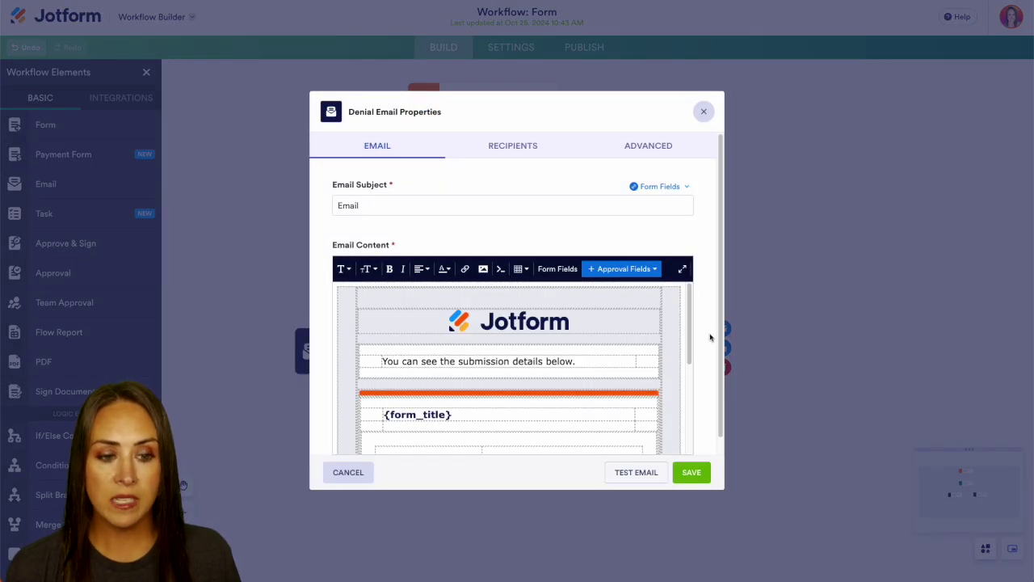
pyautogui.scroll(-5, 674, 344)
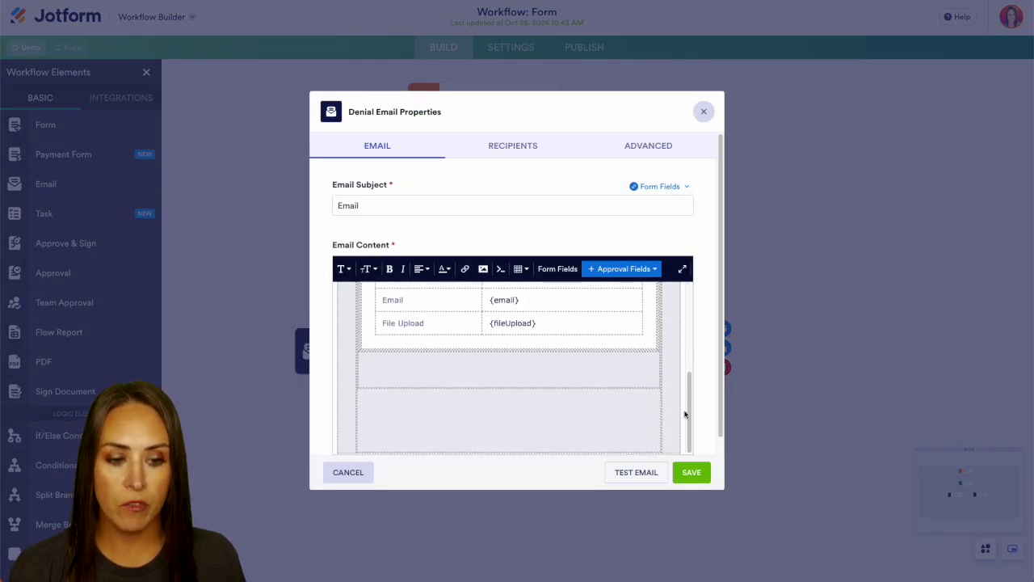
pyautogui.click(571, 363)
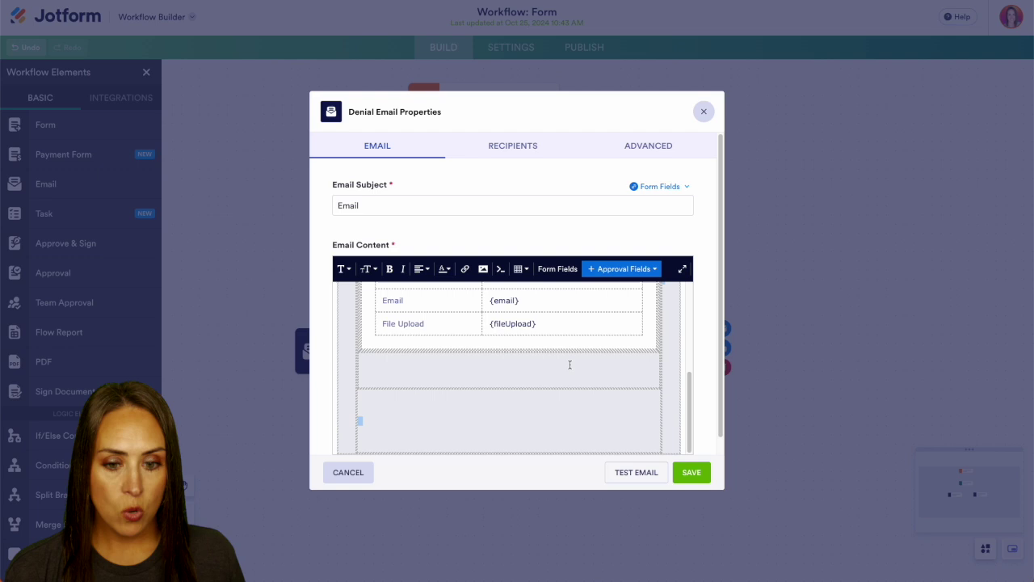
pyautogui.hotkey('ctrl', 'a')
pyautogui.press('BackSpace')
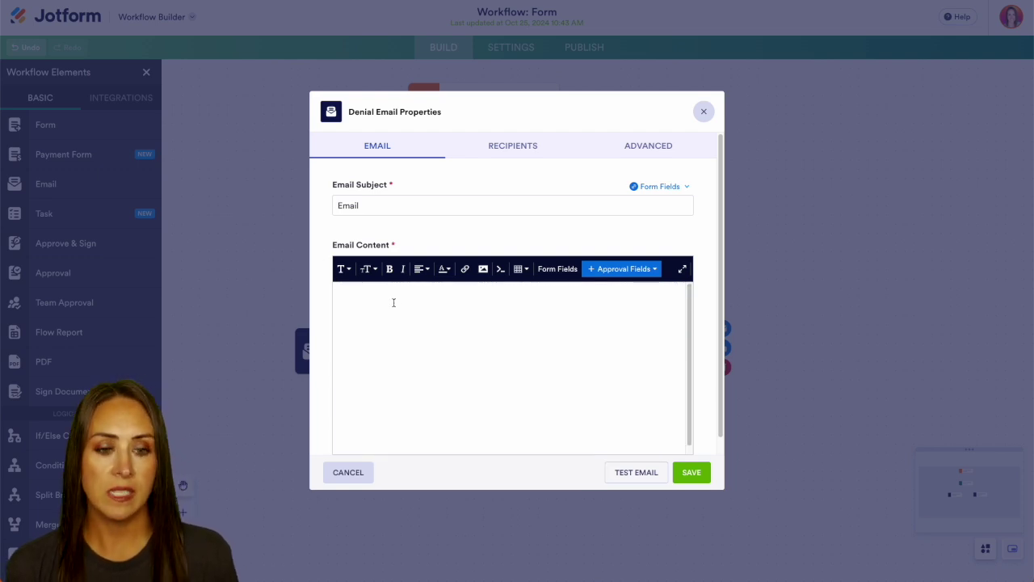
pyautogui.click(366, 205)
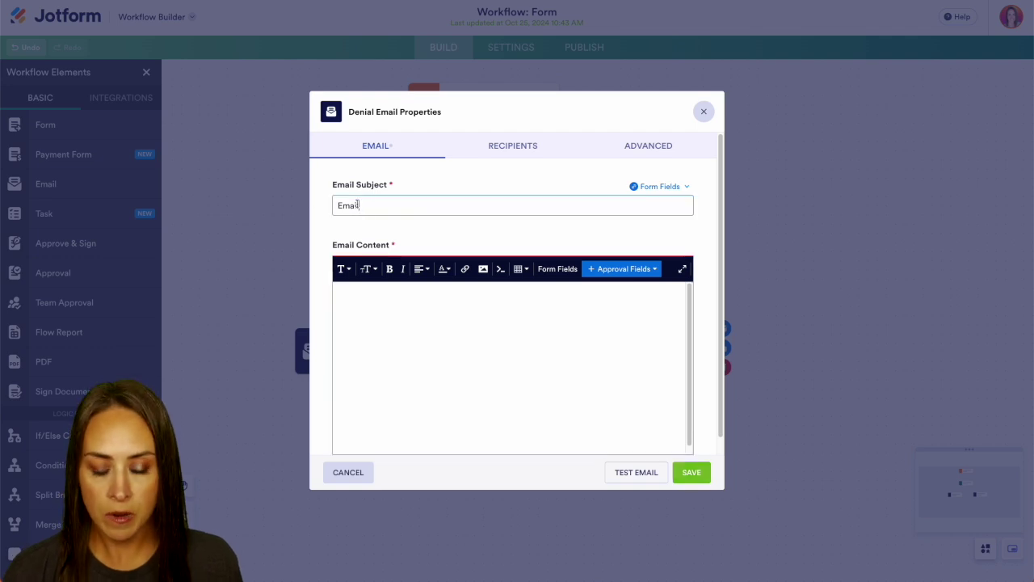
pyautogui.hotkey('ctrl', 'a')
pyautogui.write('Y')
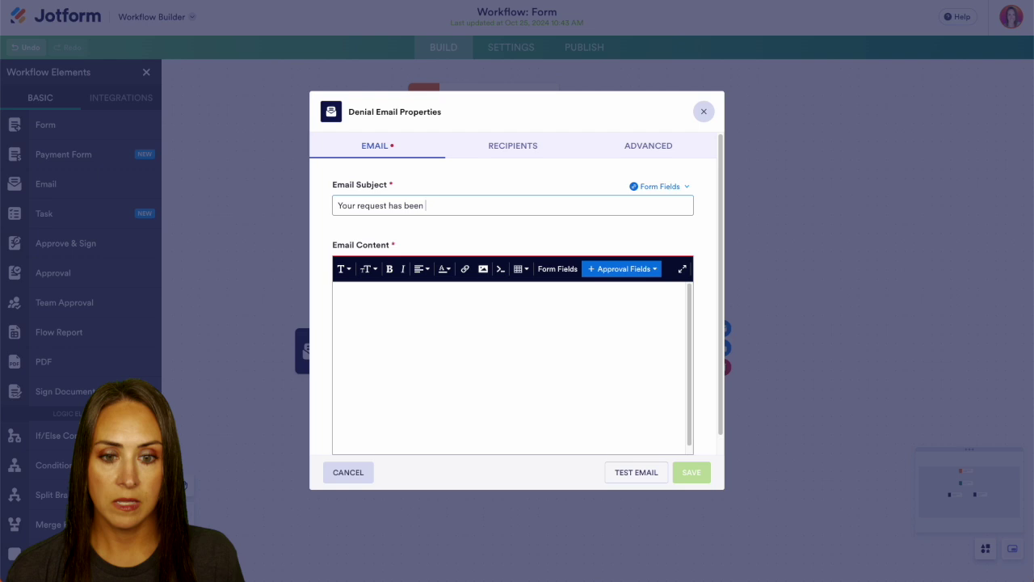
# - Write 'Test' as the body and confirm recipients use the form's Email field
pyautogui.click(429, 334)
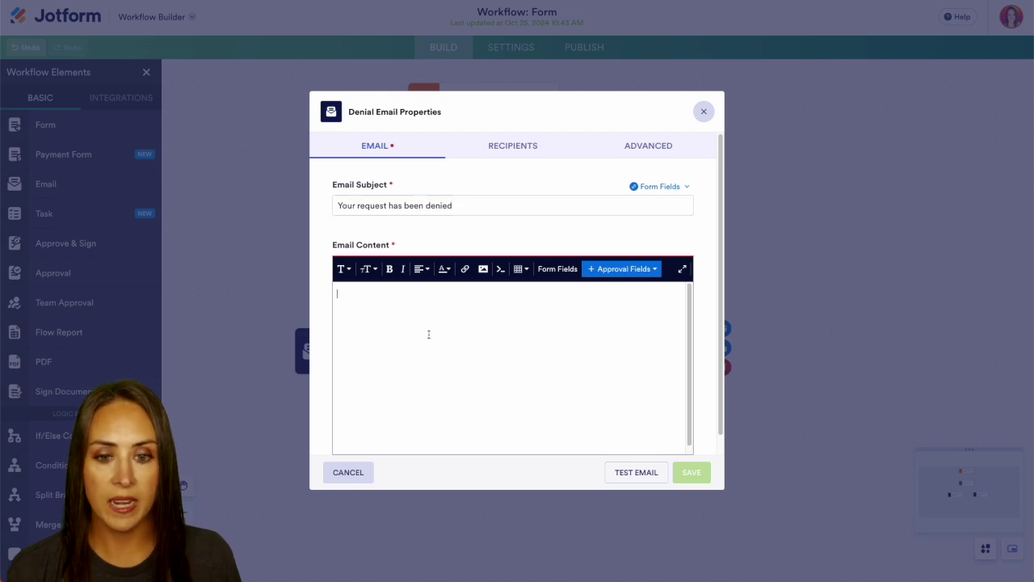
pyautogui.write('Test')
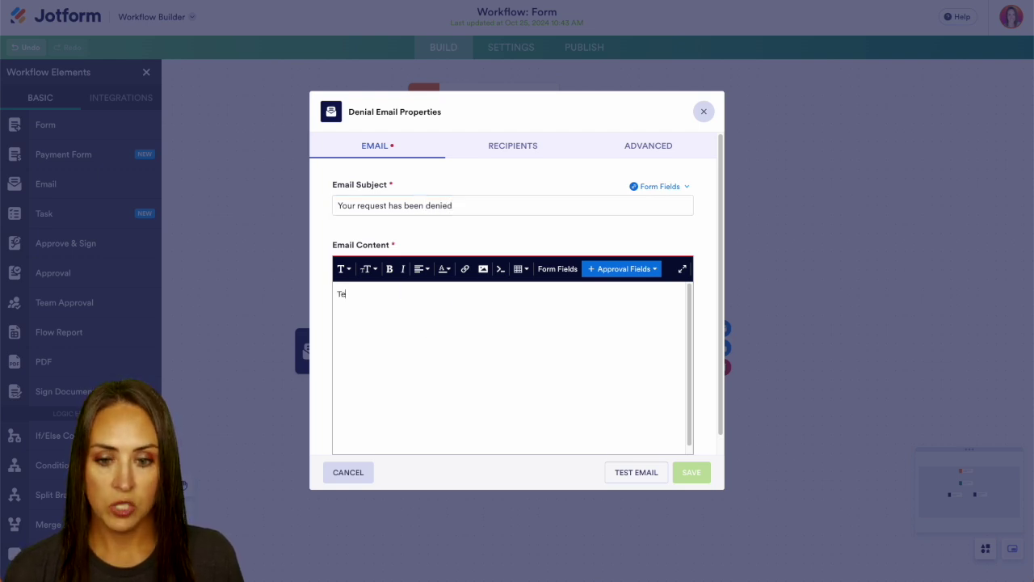
pyautogui.click(508, 154)
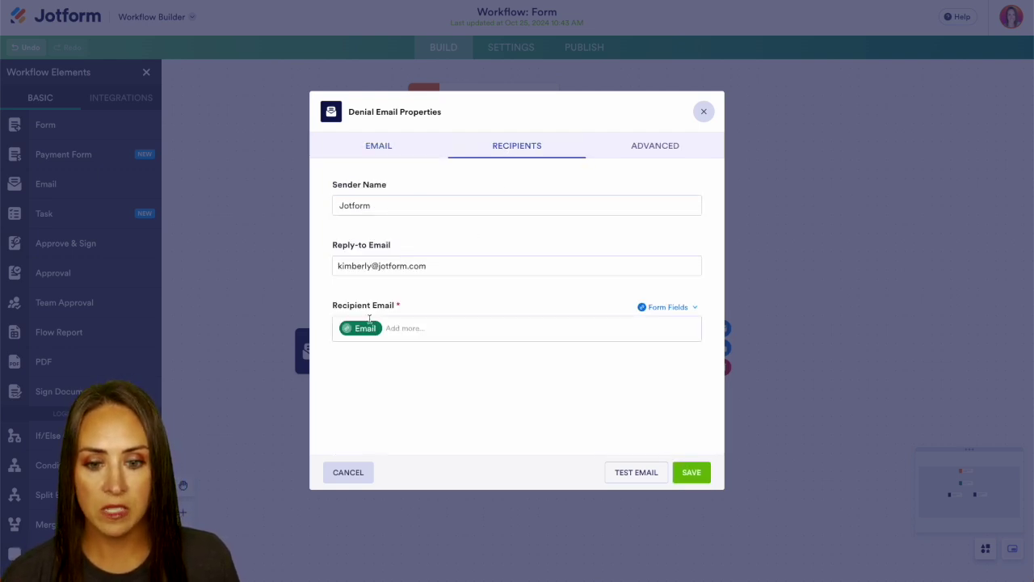
pyautogui.click(667, 308)
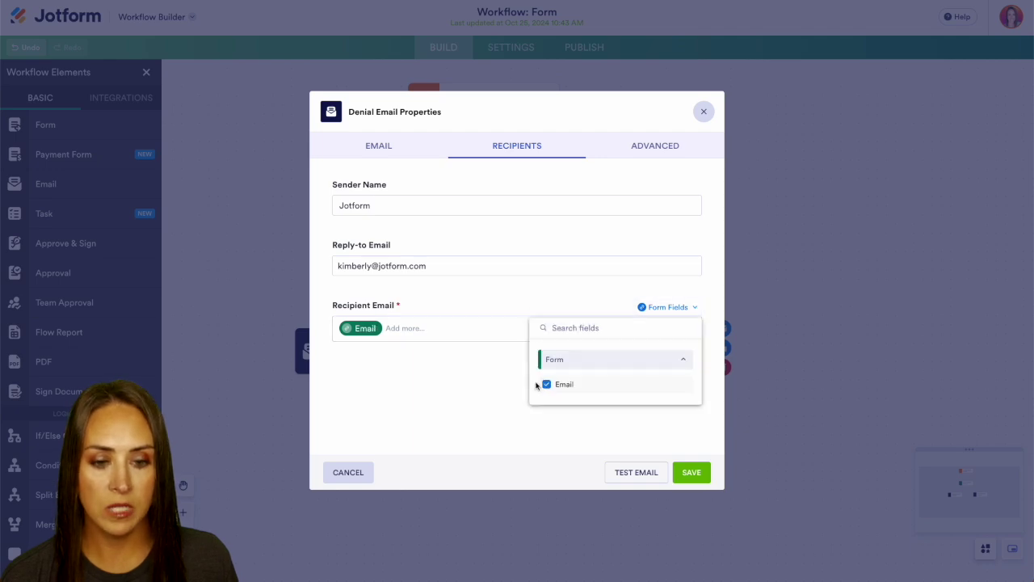
pyautogui.click(441, 393)
# - Save the denial email and set the Approval Email subject to 'Your request has been approved'
pyautogui.click(691, 472)
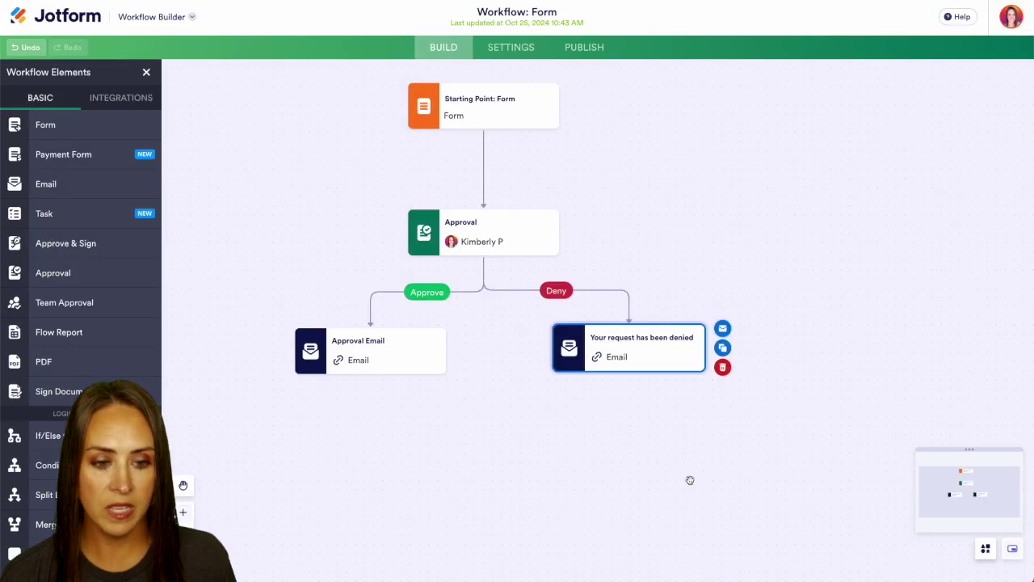
pyautogui.click(409, 350)
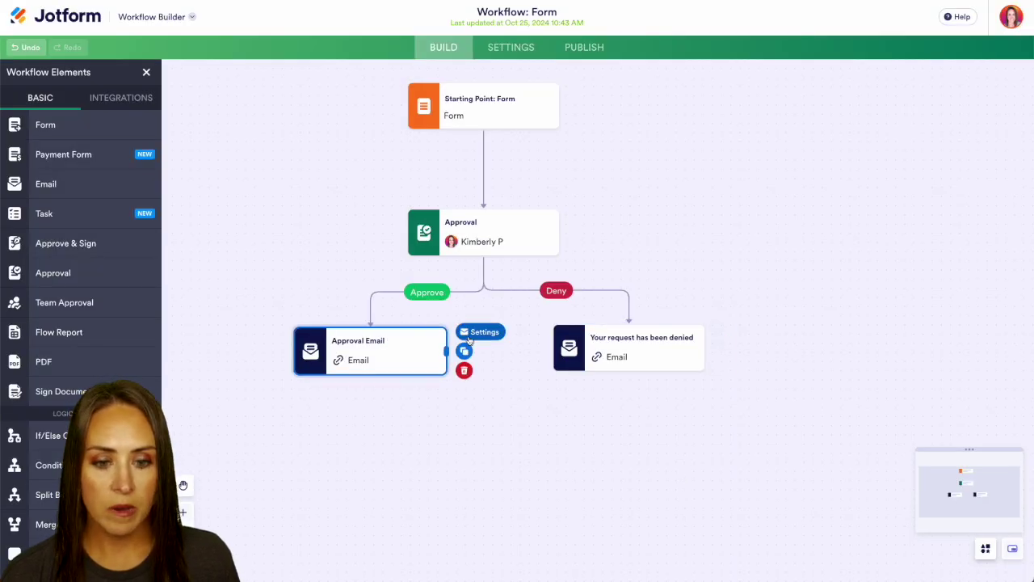
pyautogui.click(462, 330)
pyautogui.write('een approved')
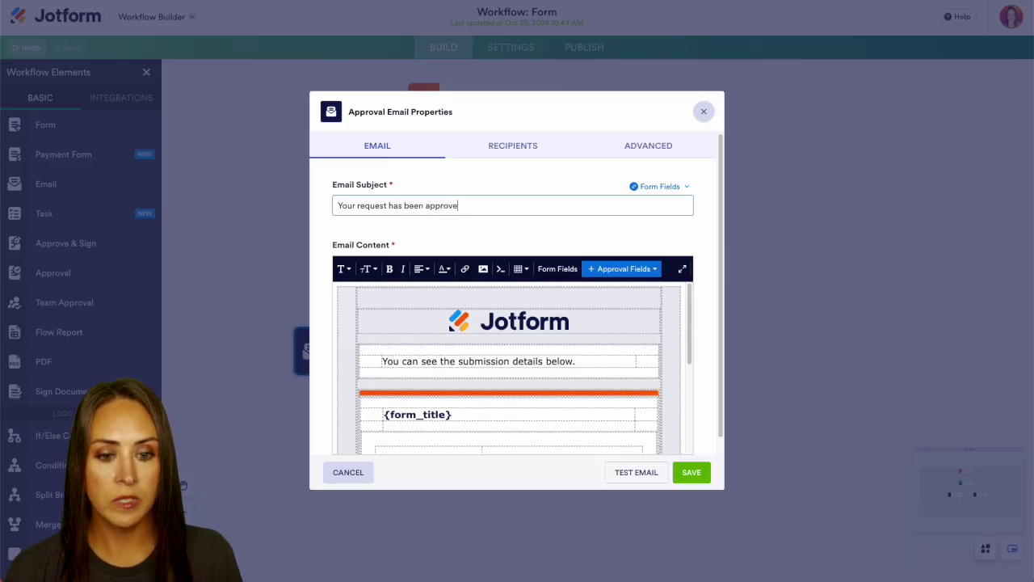
# - Save the approval email and connect the Denial Email to a new END step
pyautogui.click(695, 480)
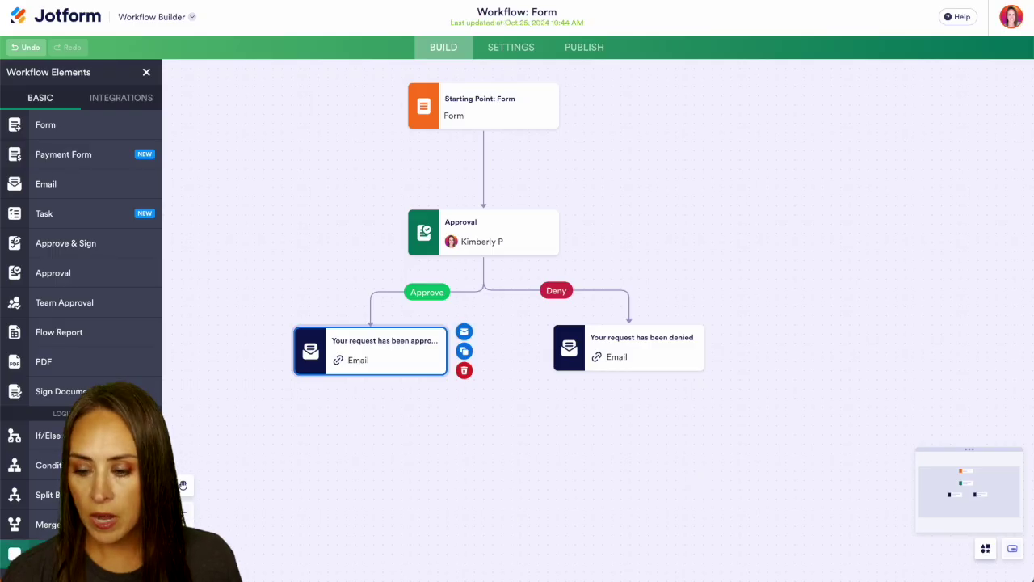
pyautogui.moveTo(33, 554); pyautogui.dragTo(485, 533)
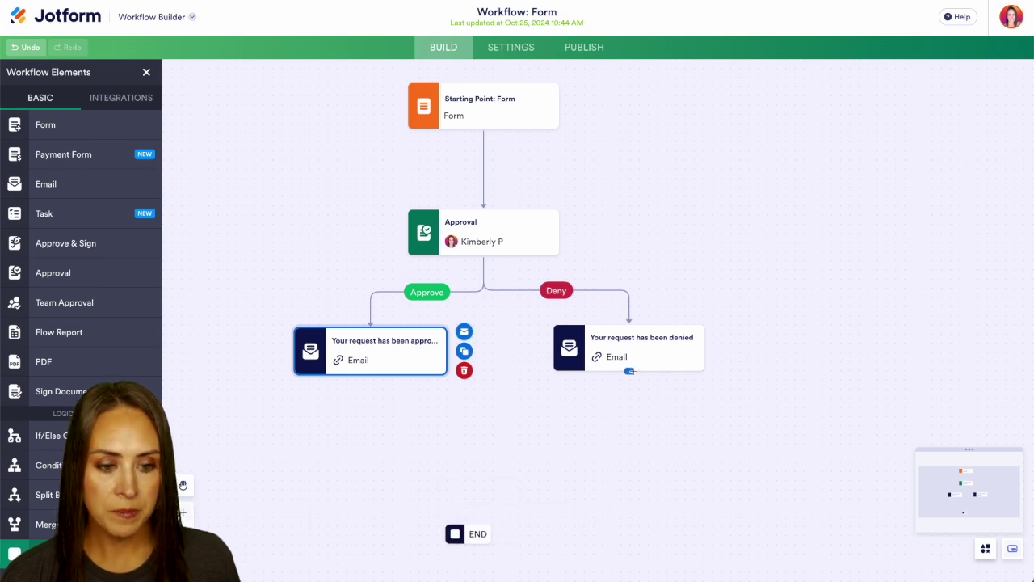
pyautogui.moveTo(628, 371); pyautogui.dragTo(501, 525)
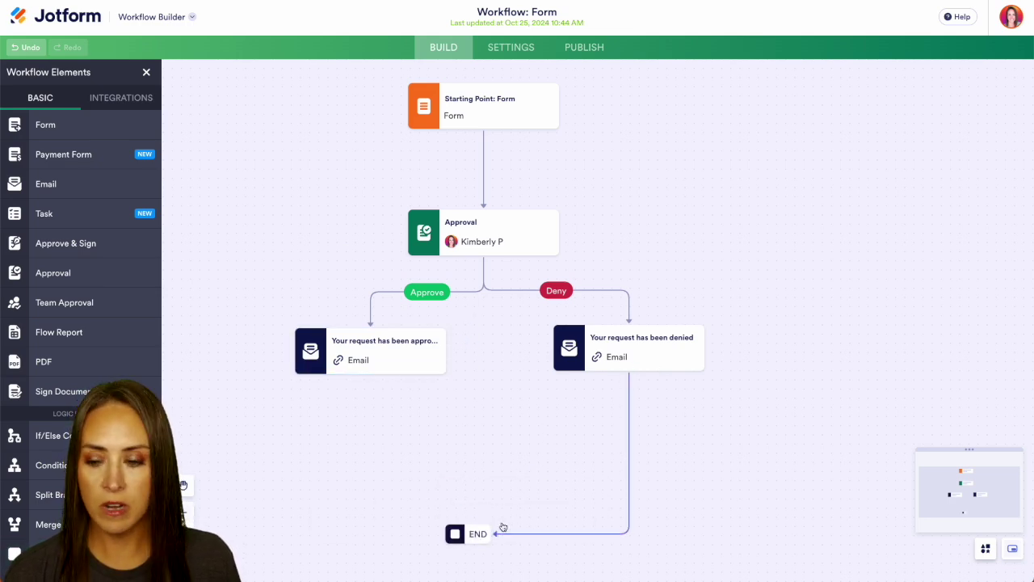
# - Add a Google Drive Send Files step below the Approval Email, linked to it and END
pyautogui.click(135, 94)
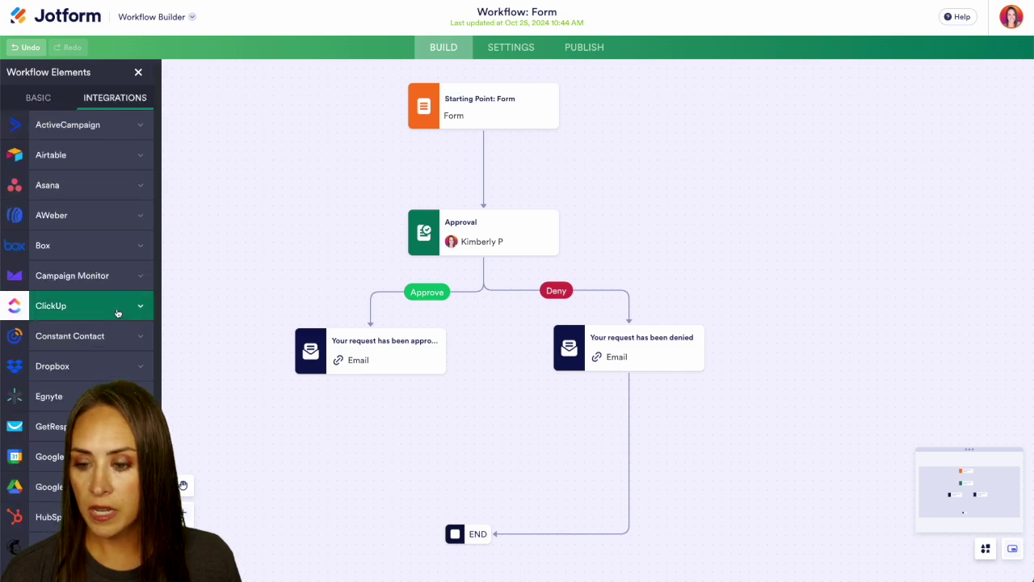
pyautogui.scroll(-3, 117, 313)
pyautogui.click(93, 270)
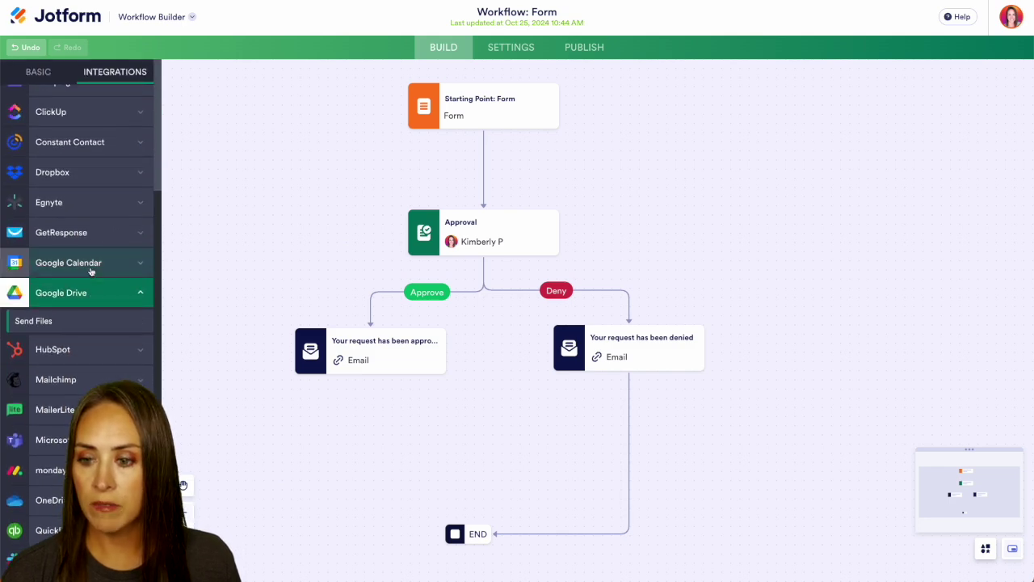
pyautogui.click(36, 323)
pyautogui.moveTo(703, 278); pyautogui.dragTo(525, 343)
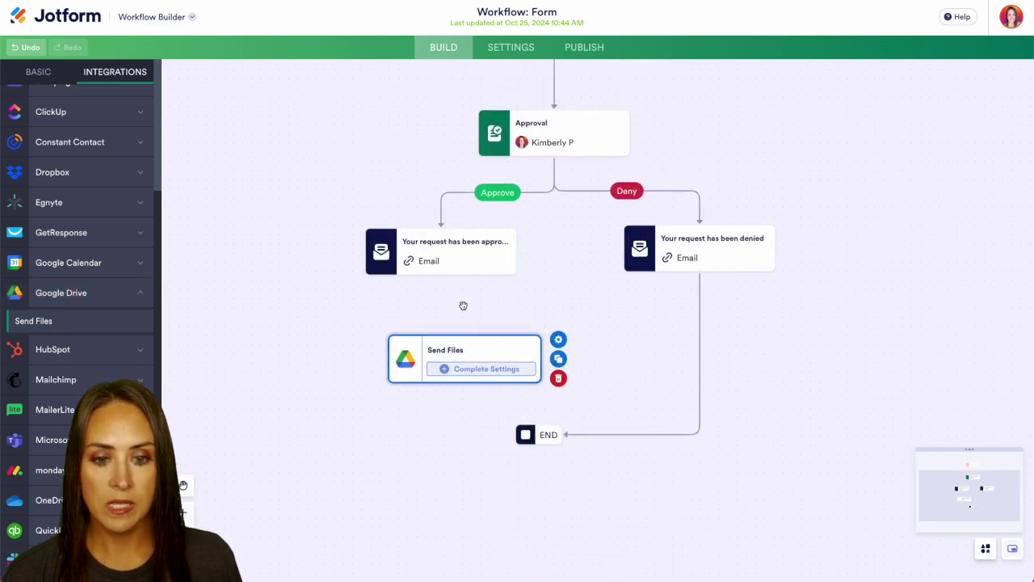
pyautogui.moveTo(442, 275); pyautogui.dragTo(461, 334)
pyautogui.moveTo(469, 388); pyautogui.dragTo(517, 435)
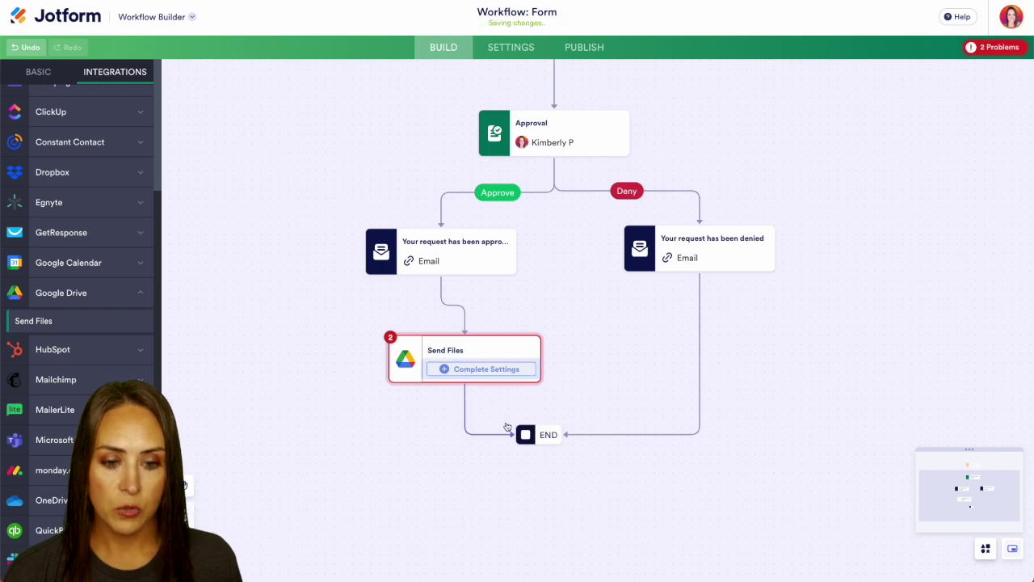
# - Confirm the Google Drive account and rename the destination folder to 'Uploaded Documents'
pyautogui.click(467, 369)
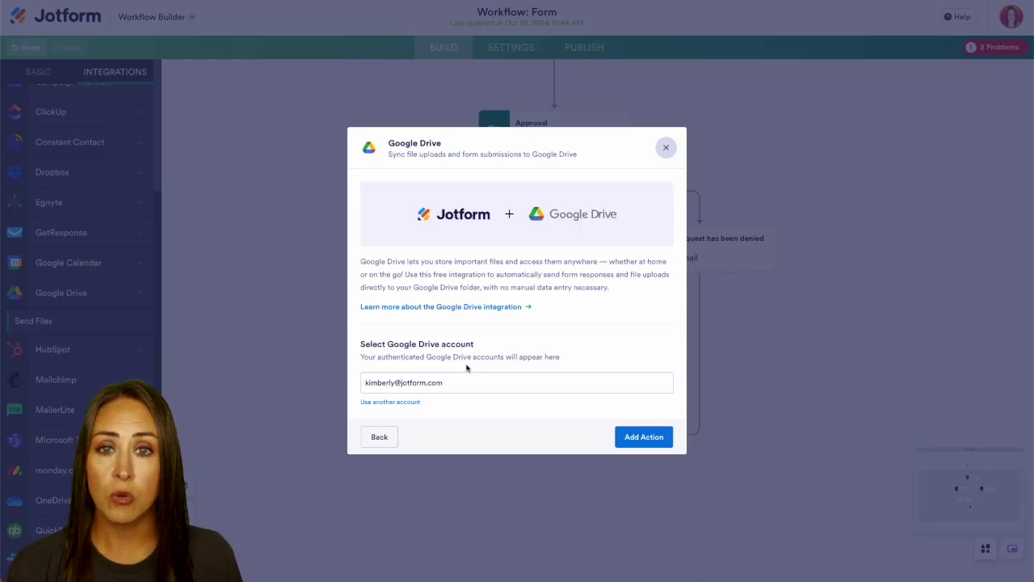
pyautogui.click(644, 438)
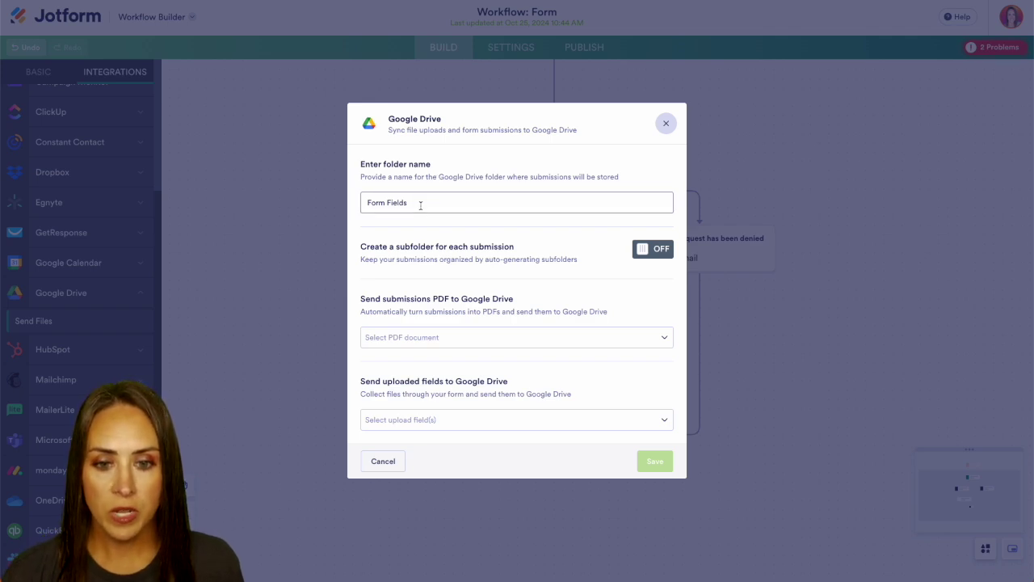
pyautogui.moveTo(418, 203); pyautogui.dragTo(353, 204)
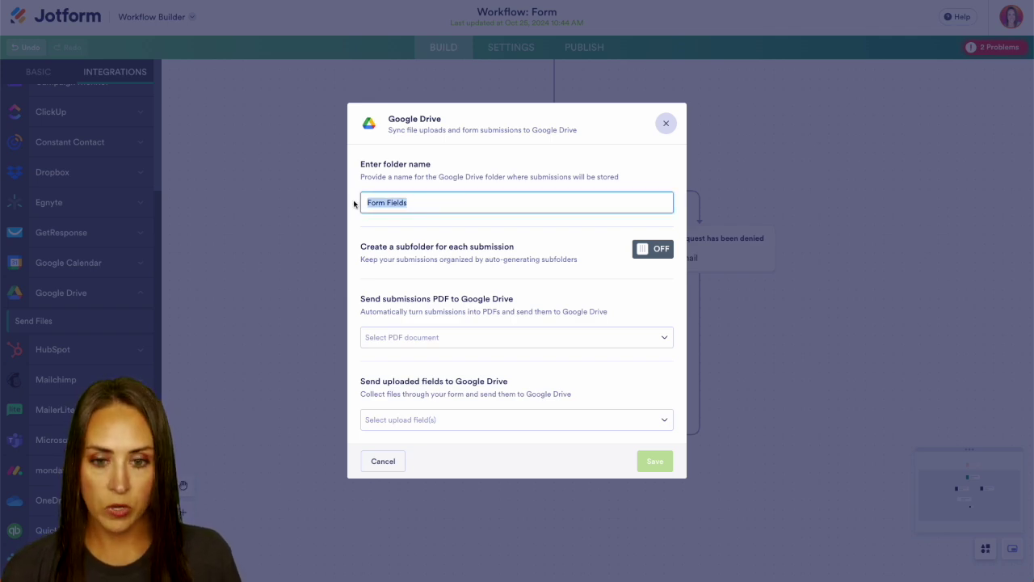
pyautogui.write('Uploaded Documents')
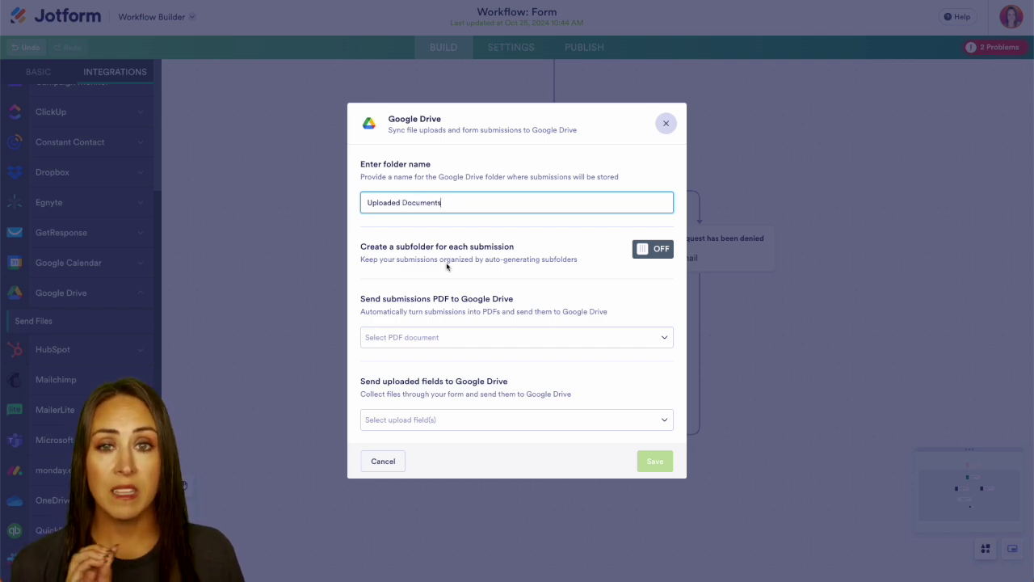
# - Enable per-submission subfolders named from the Name and Submission Date fields
pyautogui.click(646, 249)
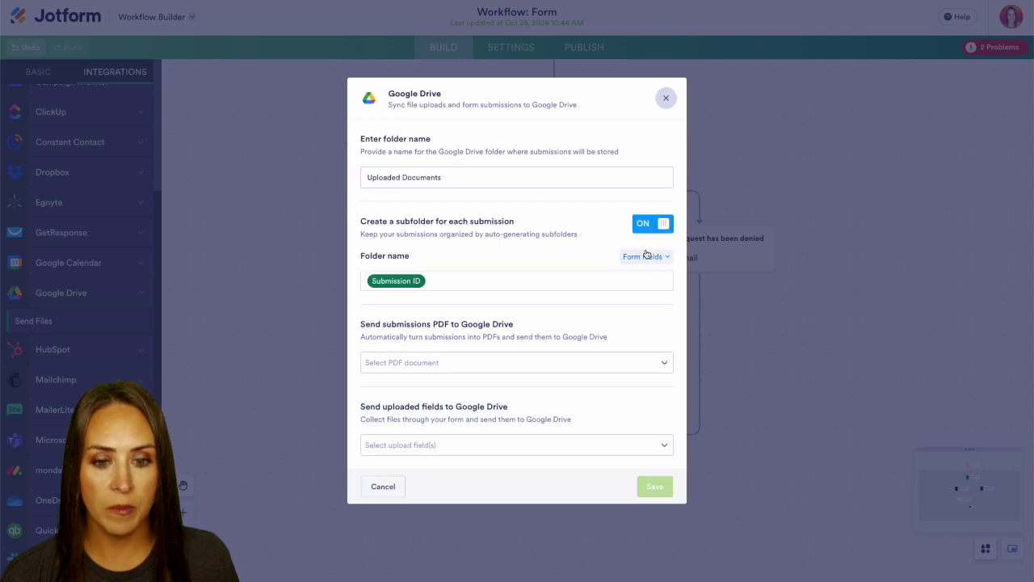
pyautogui.click(450, 282)
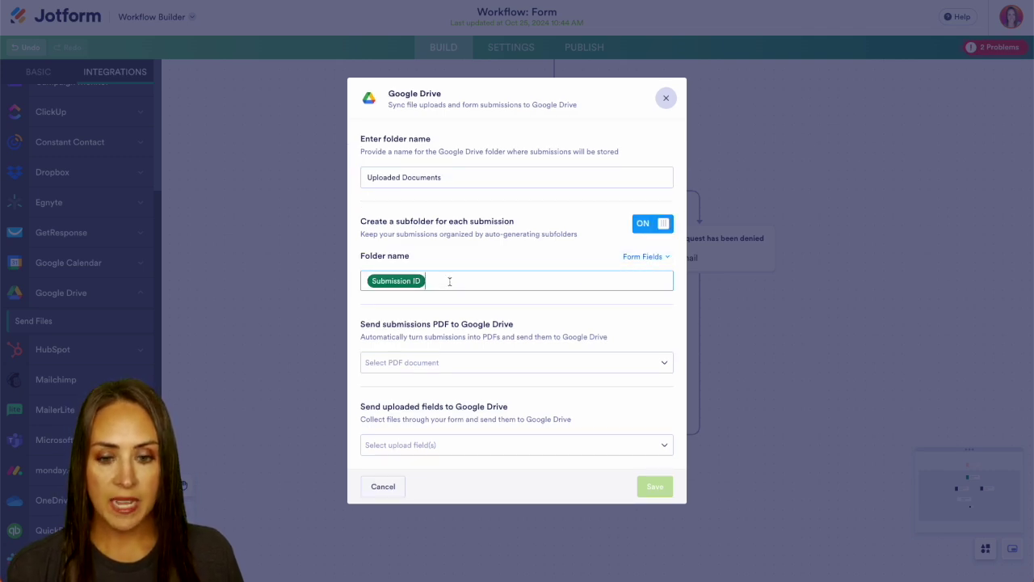
pyautogui.press('BackSpace')
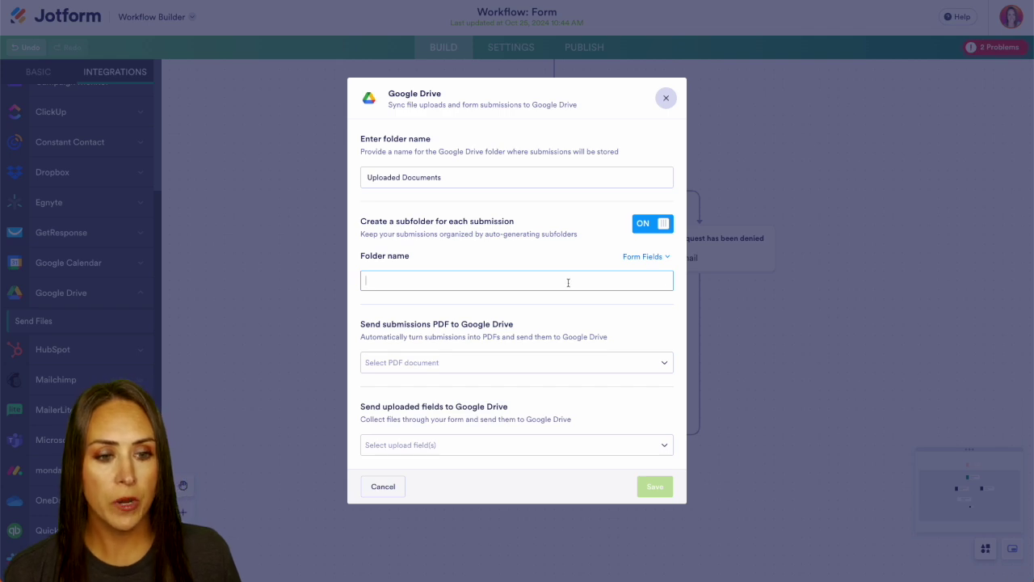
pyautogui.click(658, 257)
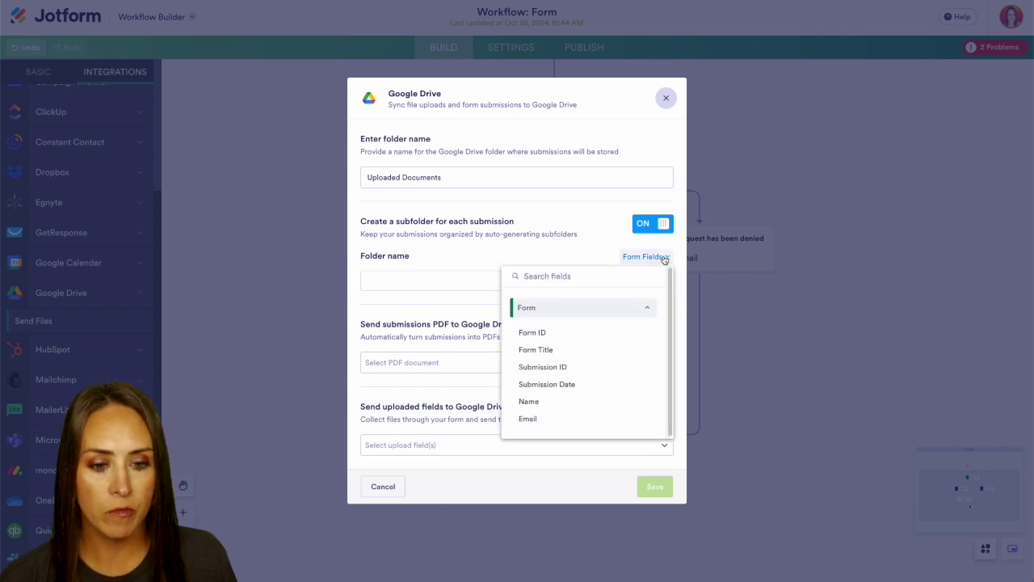
pyautogui.click(531, 402)
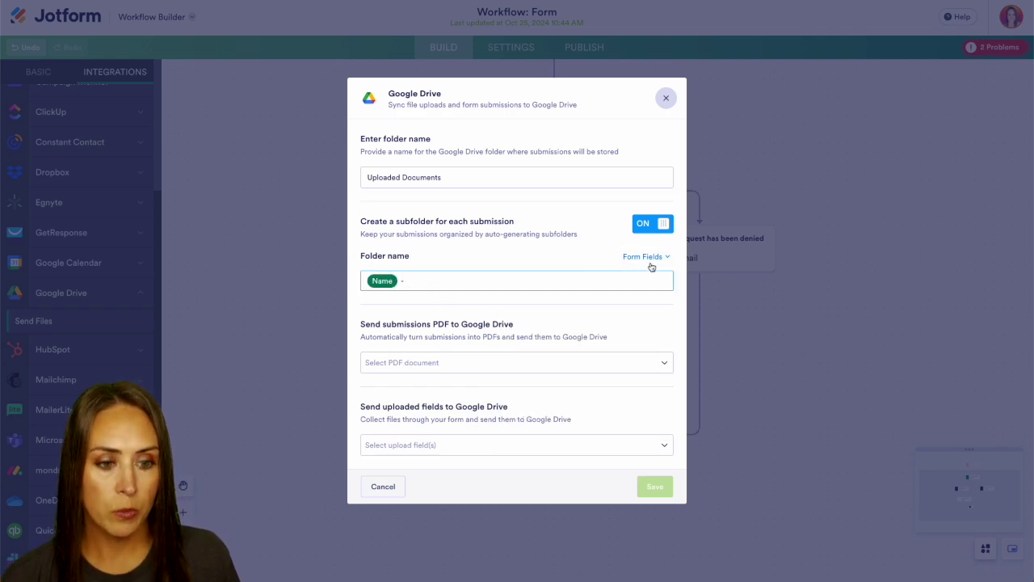
pyautogui.click(653, 258)
pyautogui.click(546, 386)
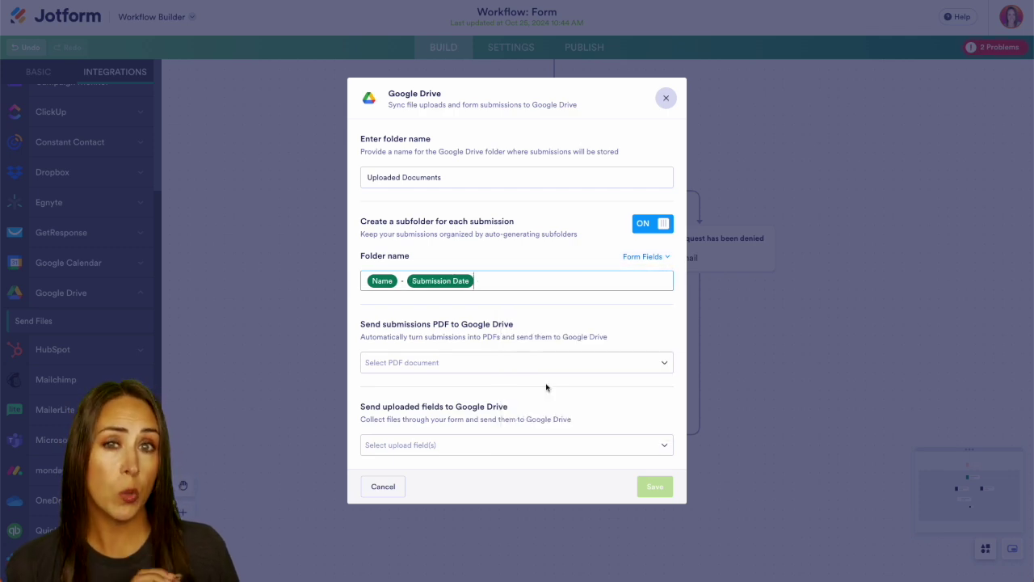
# - Send the New Document PDF and File Upload files, then save the Drive settings
pyautogui.click(439, 366)
pyautogui.click(423, 412)
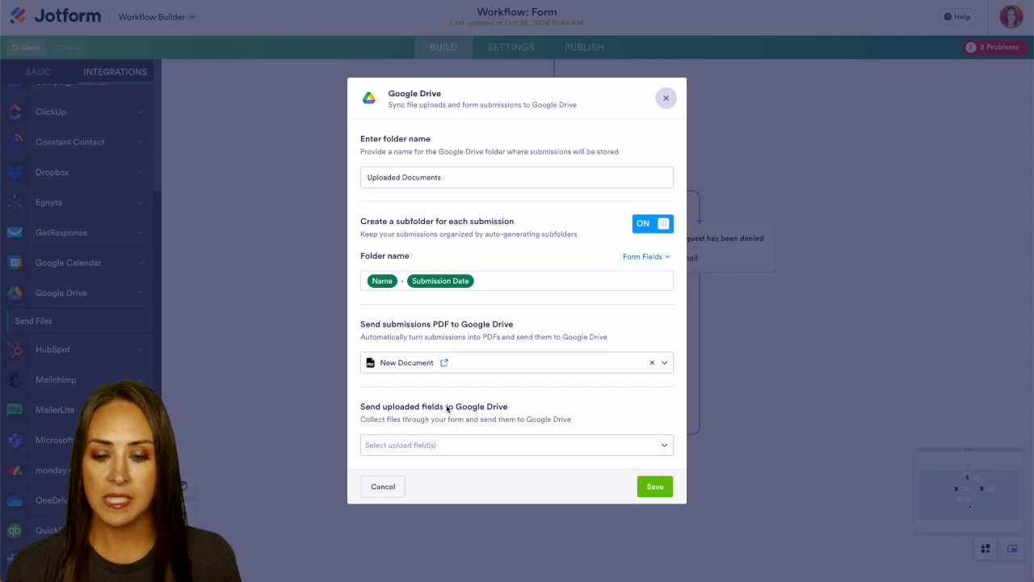
pyautogui.click(417, 446)
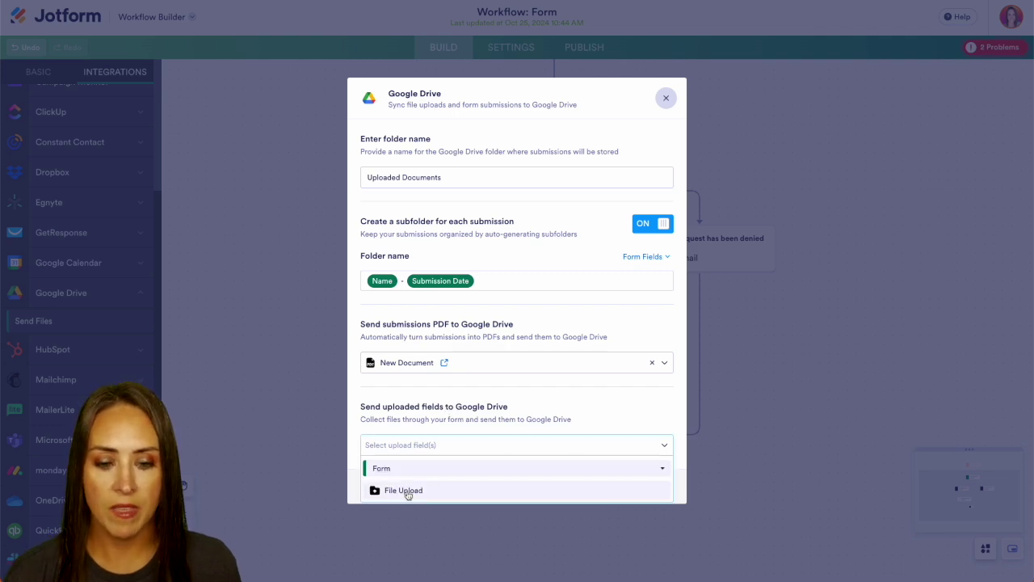
pyautogui.click(407, 492)
pyautogui.click(497, 413)
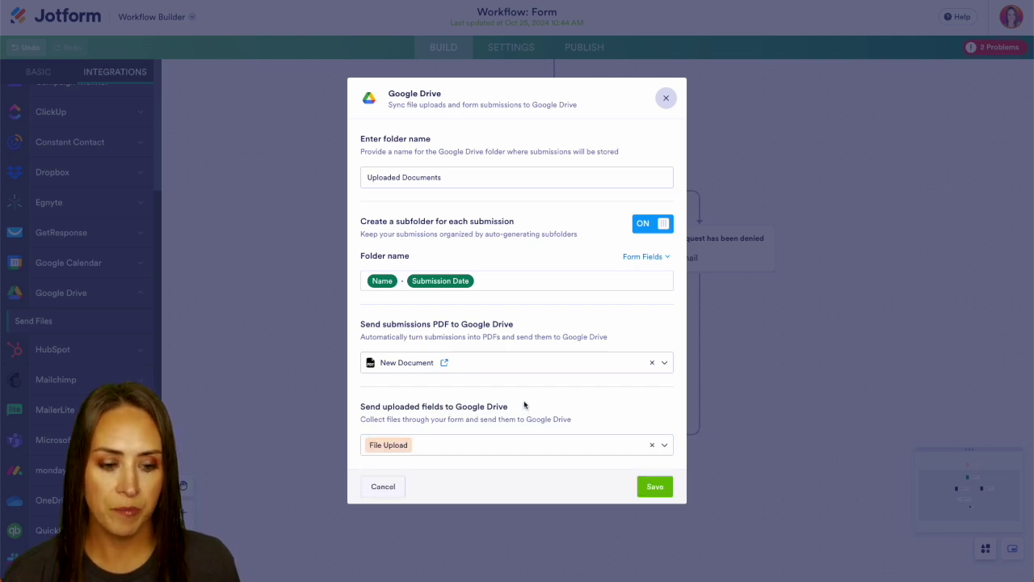
pyautogui.click(656, 487)
# - Publish the workflow and open the live form in a new tab
pyautogui.moveTo(784, 380); pyautogui.dragTo(788, 470)
pyautogui.click(589, 51)
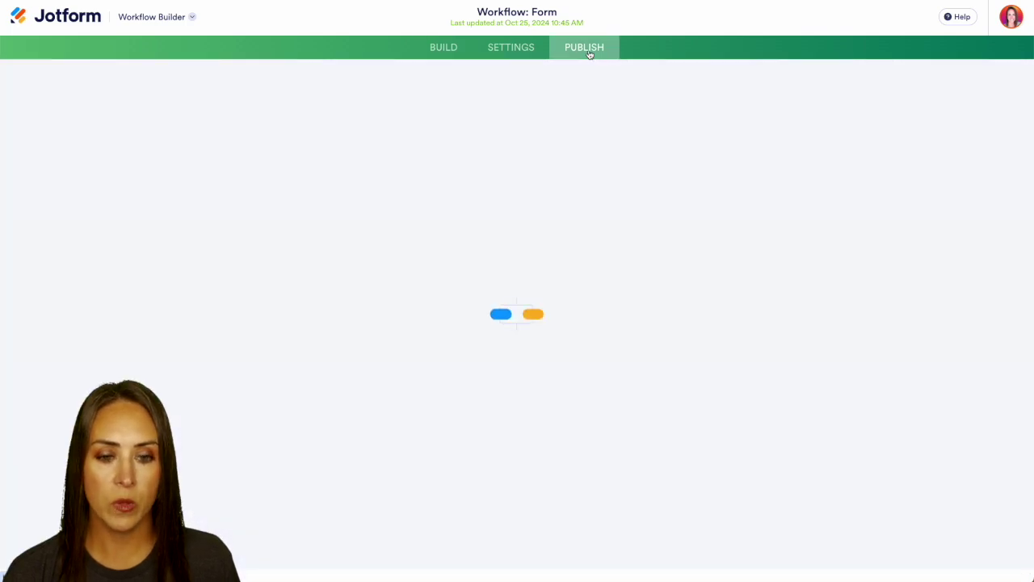
pyautogui.click(549, 193)
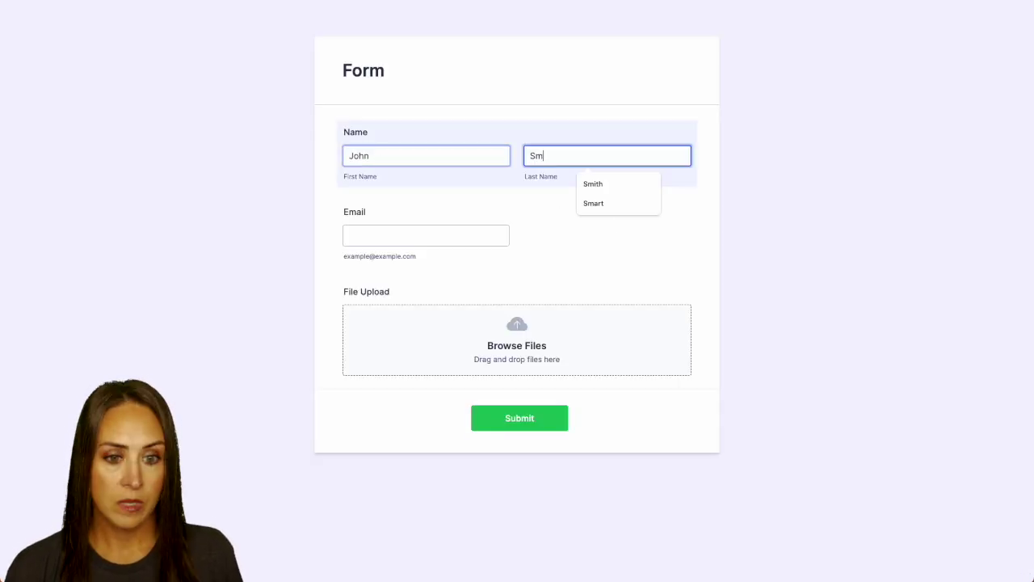
# - Fill in a test name and e-mail, attach Full Team Spreadsheet.xlsx, and submit
pyautogui.write('ith')
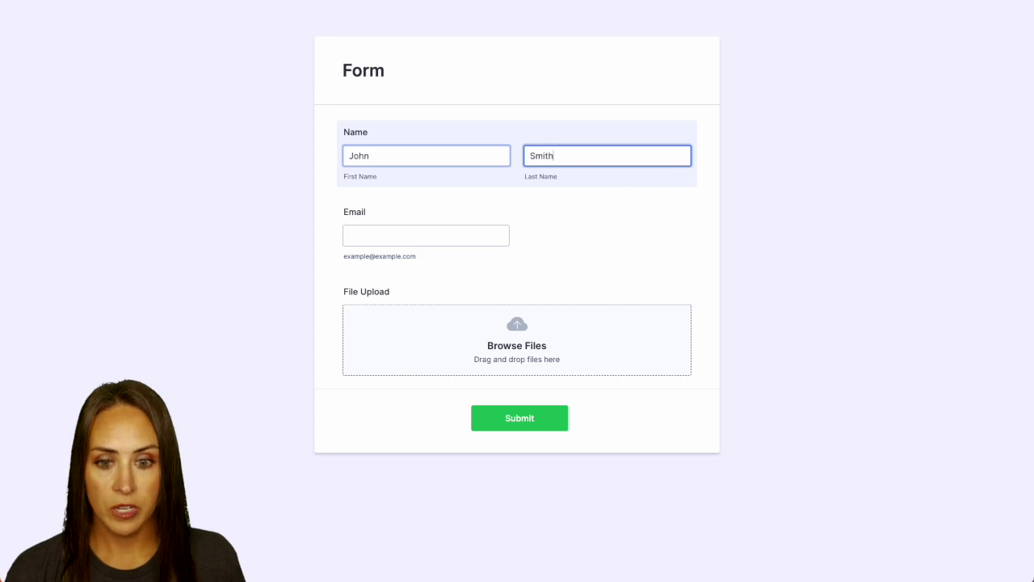
pyautogui.click(344, 235)
pyautogui.write('john@example.com')
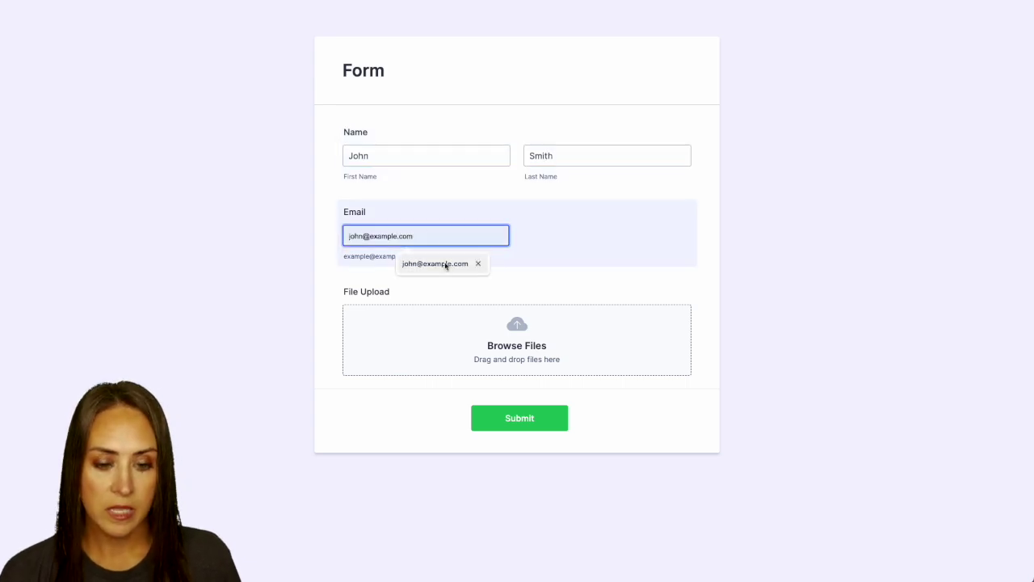
pyautogui.click(446, 266)
pyautogui.click(587, 342)
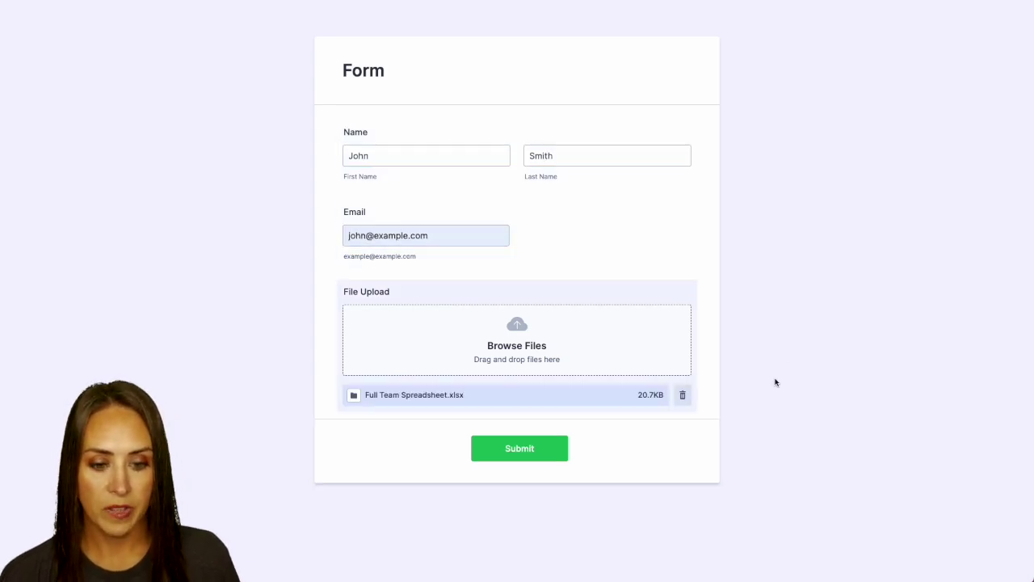
pyautogui.click(507, 455)
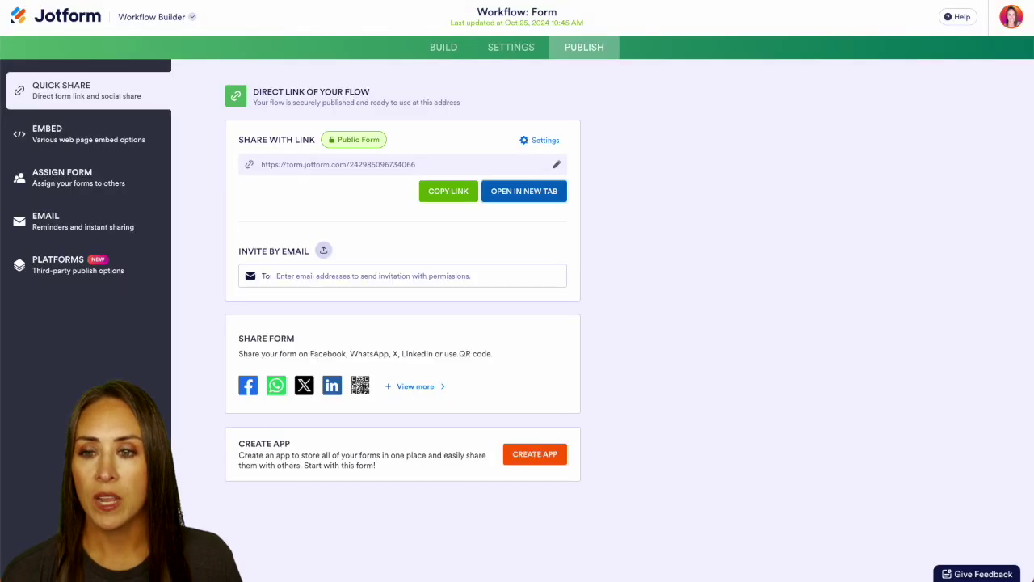
# - Approve the test submission's Approval Step from the Jotform Inbox
pyautogui.click(145, 22)
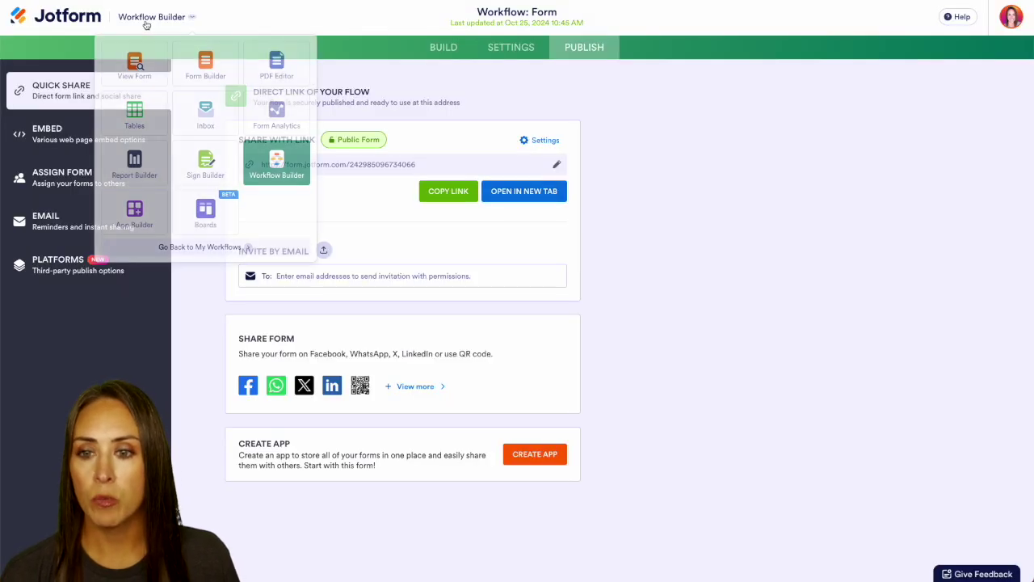
pyautogui.click(205, 116)
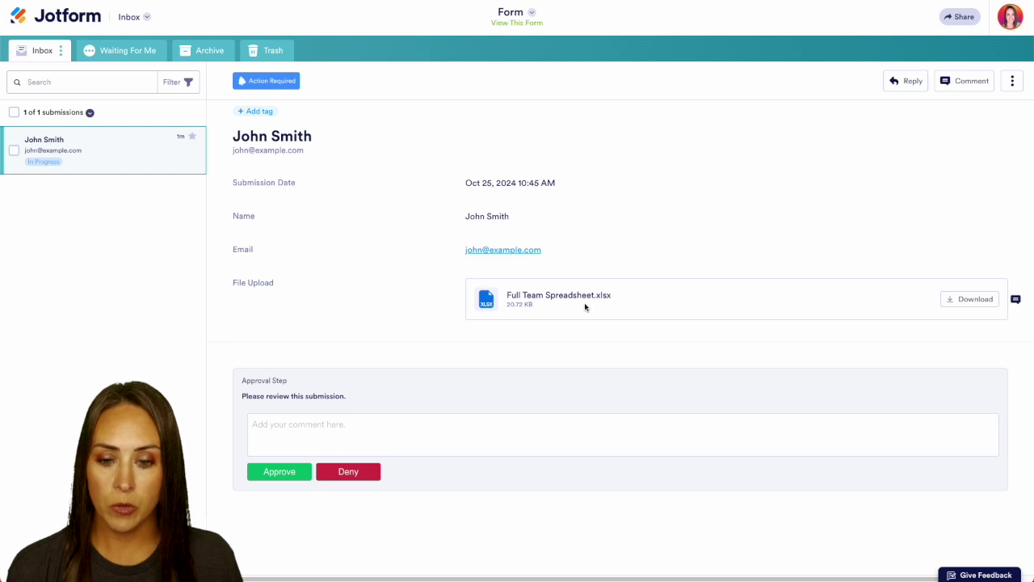
pyautogui.click(284, 477)
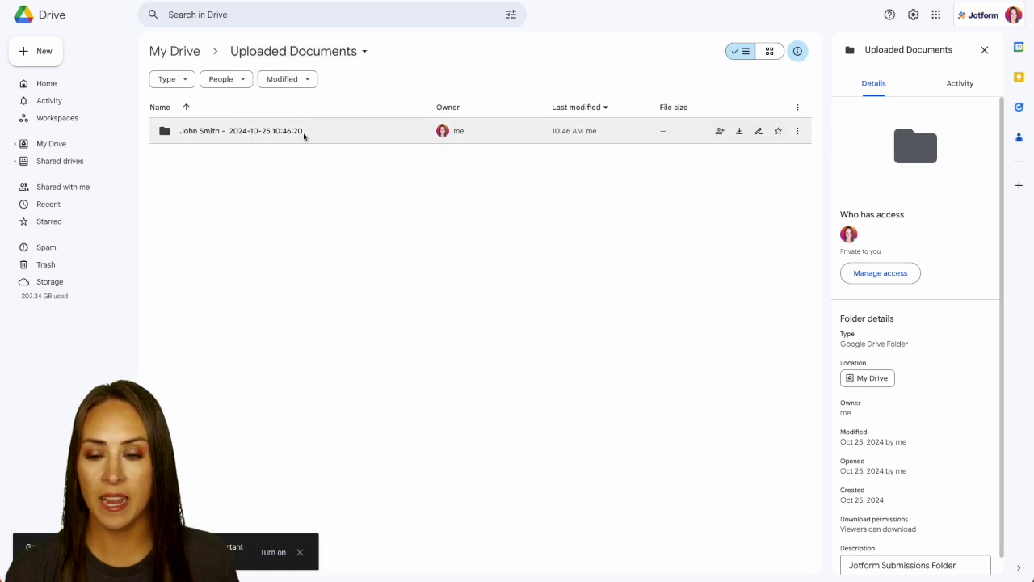
# - Open the 2024-10-25 submission subfolder in Uploaded Documents and preview its submission PDF
pyautogui.doubleClick(215, 132)
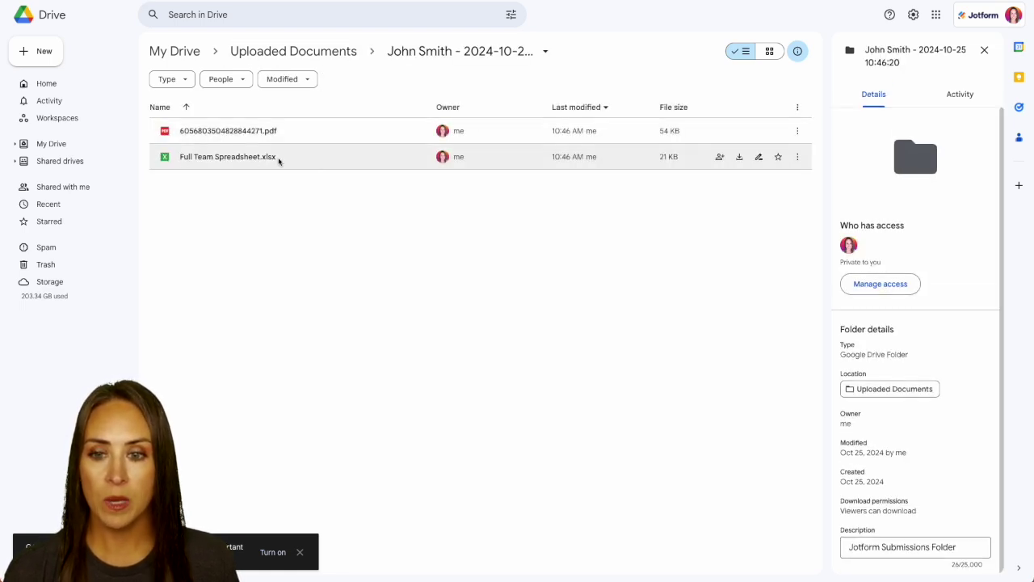
pyautogui.click(182, 131)
pyautogui.doubleClick(182, 132)
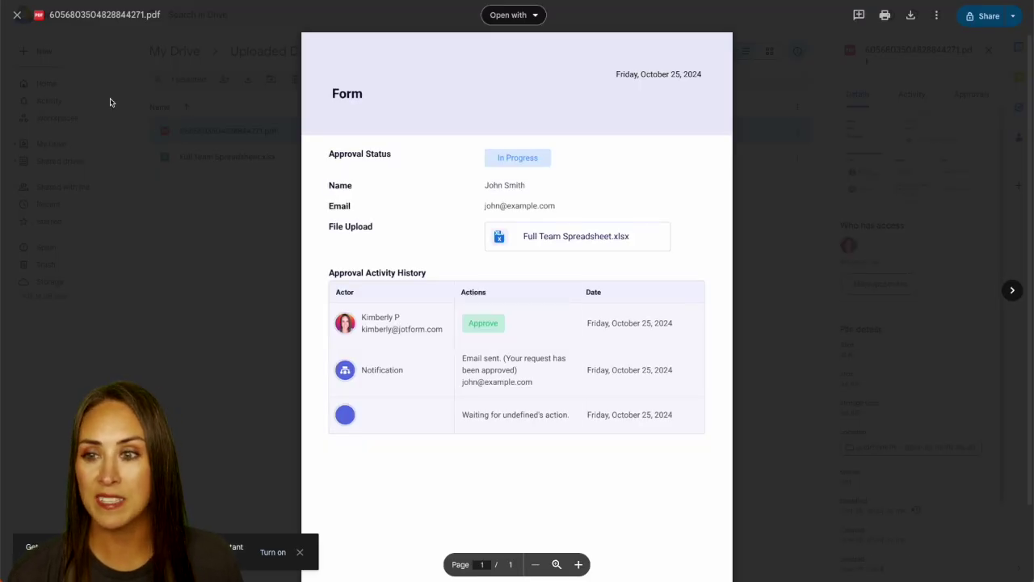
pyautogui.click(17, 17)
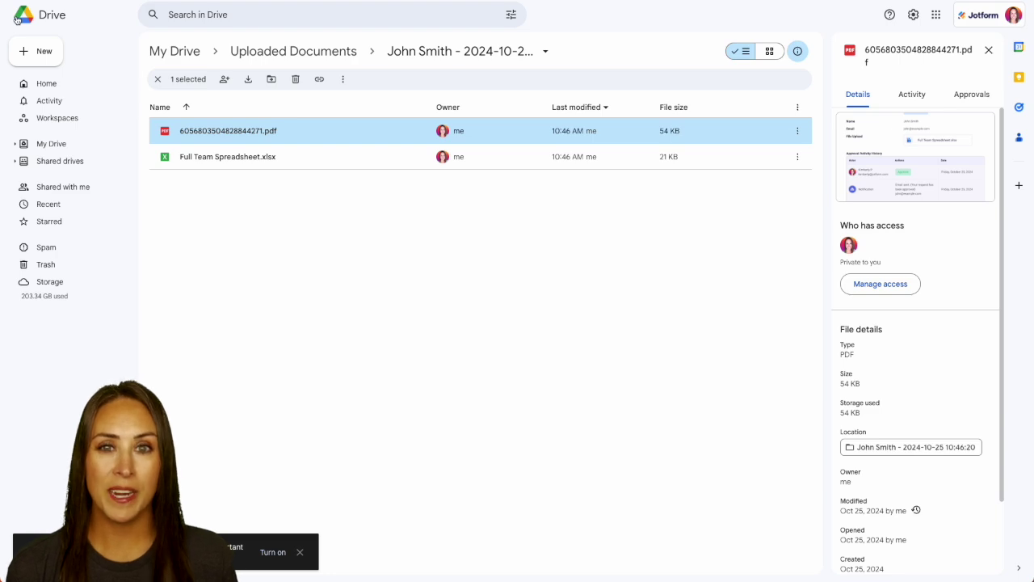